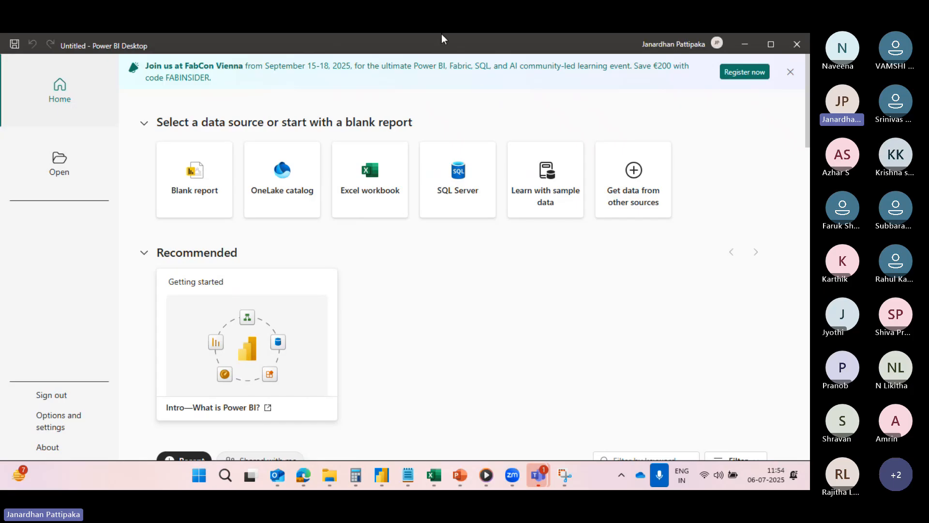
Step: Start a blank report with the data list expanded, keeping the unopened auto-recovered files instead of removing them
{"action": "left_click", "coordinate": [194, 189]}
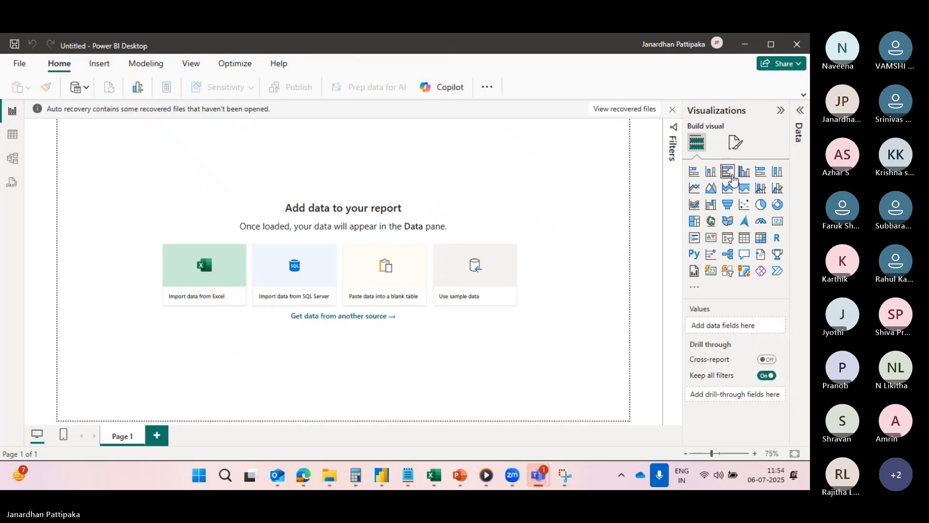
{"action": "left_click", "coordinate": [673, 110]}
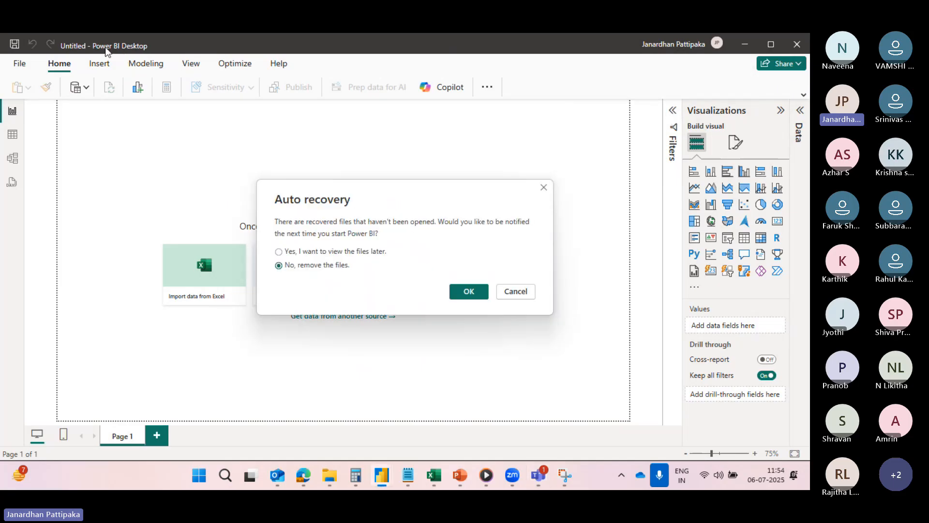
{"action": "left_click", "coordinate": [278, 251]}
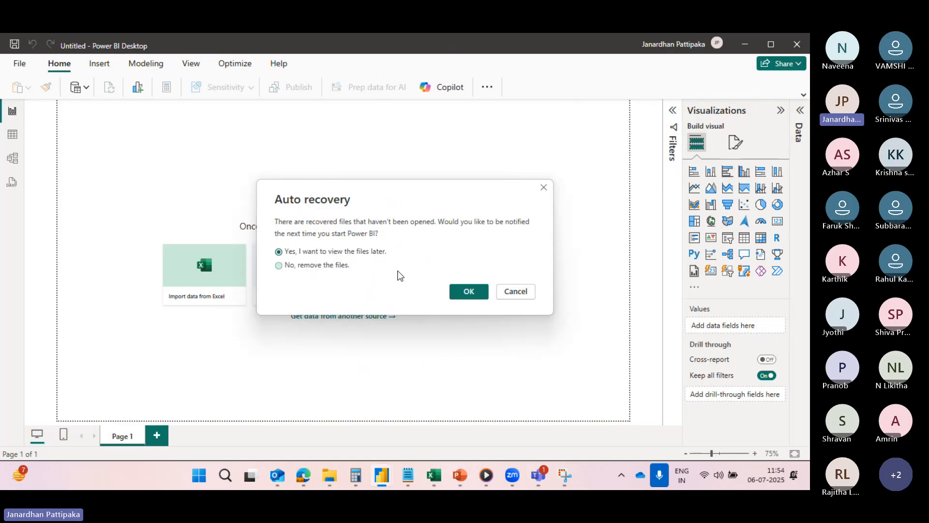
{"action": "left_click", "coordinate": [469, 292]}
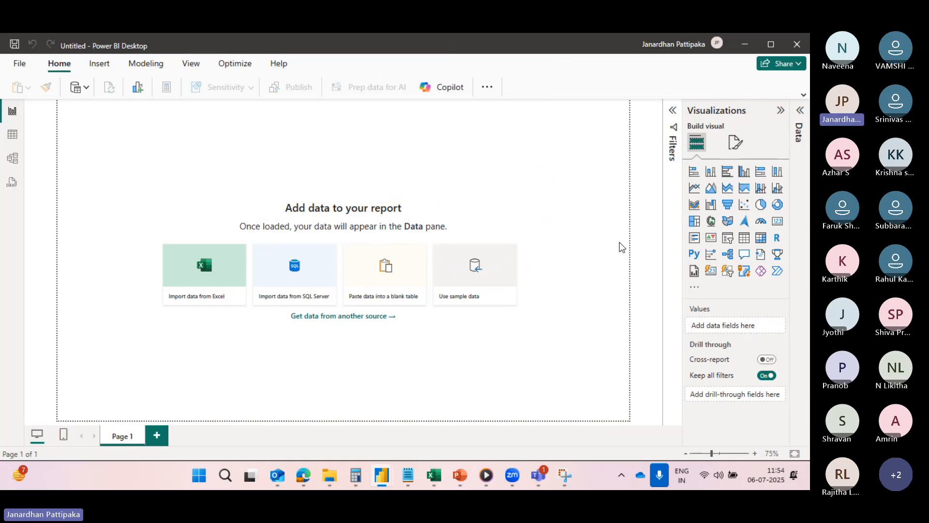
{"action": "left_click", "coordinate": [800, 111]}
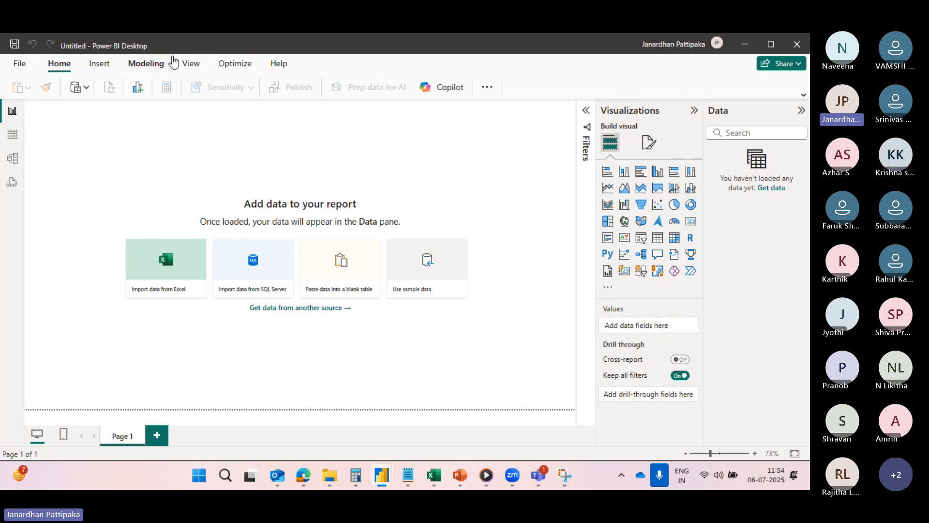
Step: Examine the full list of available data source connectors, then close it without connecting
{"action": "left_click", "coordinate": [86, 94]}
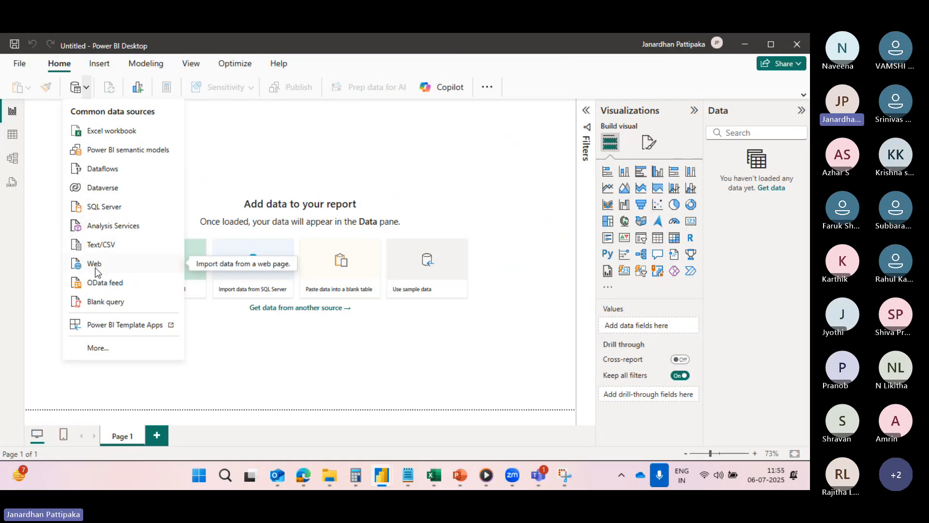
{"action": "left_click", "coordinate": [96, 348]}
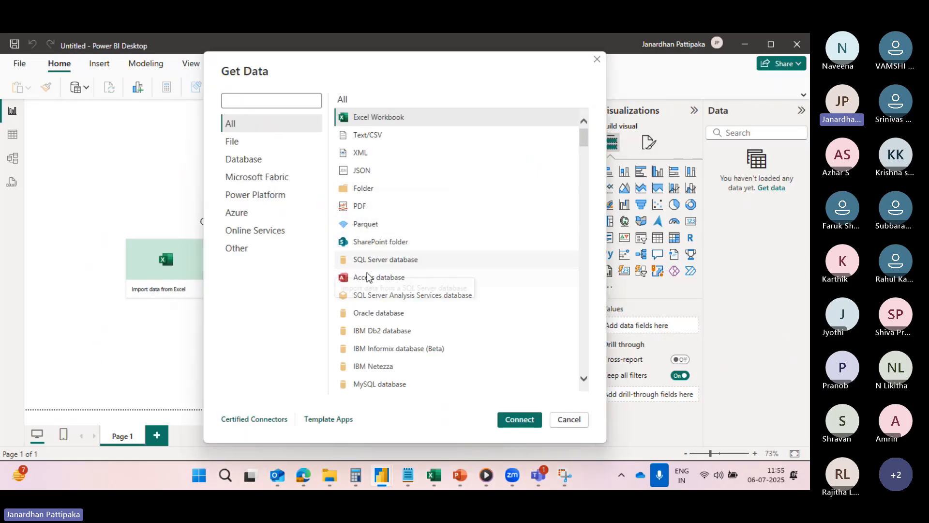
{"action": "scroll", "coordinate": [368, 285], "scroll_direction": "down", "scroll_amount": 2}
{"action": "scroll", "coordinate": [369, 290], "scroll_direction": "down", "scroll_amount": 6}
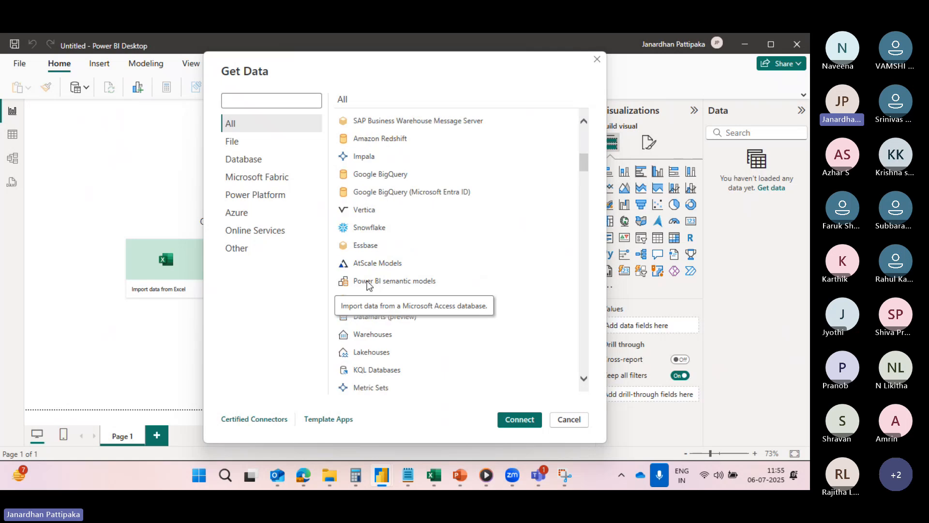
{"action": "scroll", "coordinate": [374, 365], "scroll_direction": "down", "scroll_amount": 12}
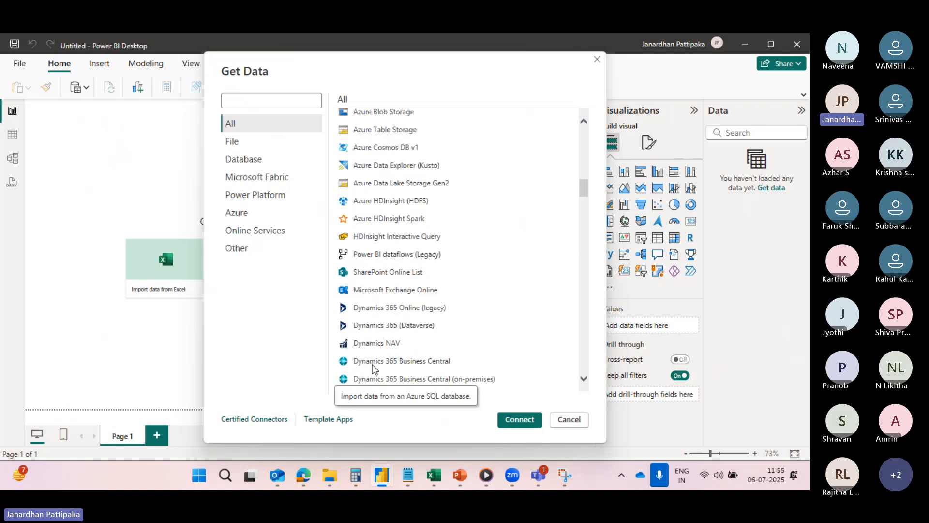
{"action": "scroll", "coordinate": [373, 368], "scroll_direction": "down", "scroll_amount": 7}
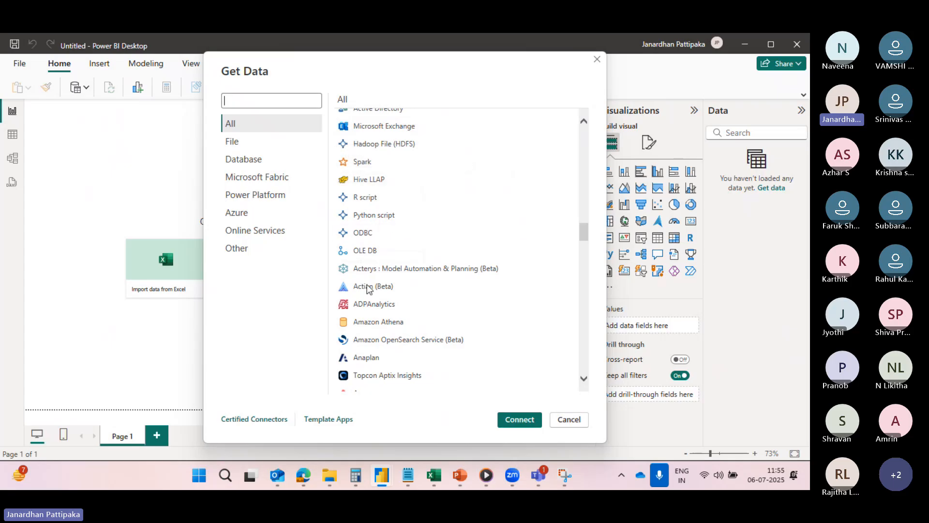
{"action": "scroll", "coordinate": [369, 289], "scroll_direction": "down", "scroll_amount": 7}
{"action": "scroll", "coordinate": [368, 289], "scroll_direction": "down", "scroll_amount": 20}
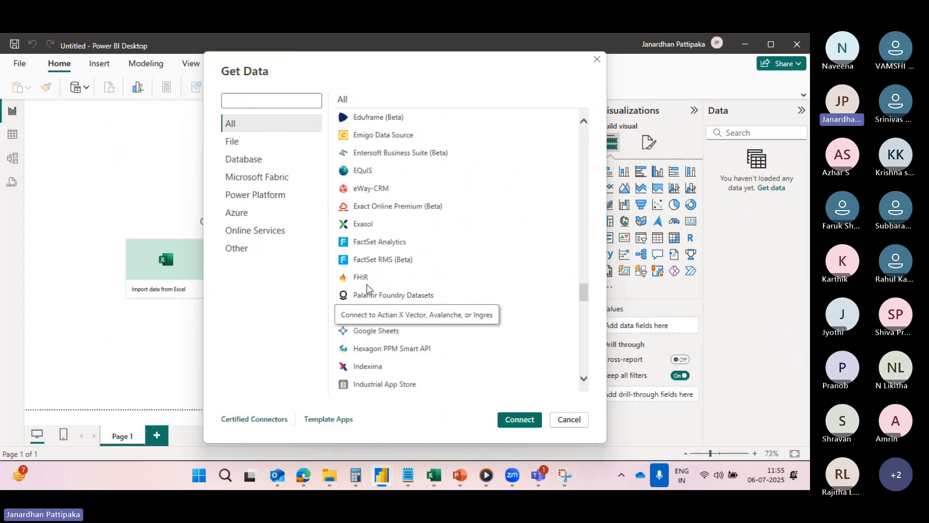
{"action": "scroll", "coordinate": [367, 286], "scroll_direction": "down", "scroll_amount": 7}
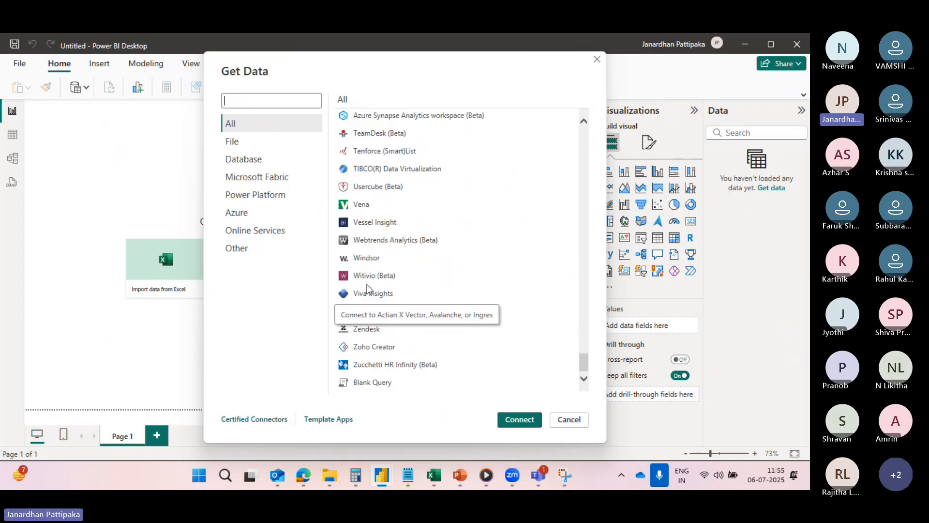
{"action": "left_click", "coordinate": [598, 61]}
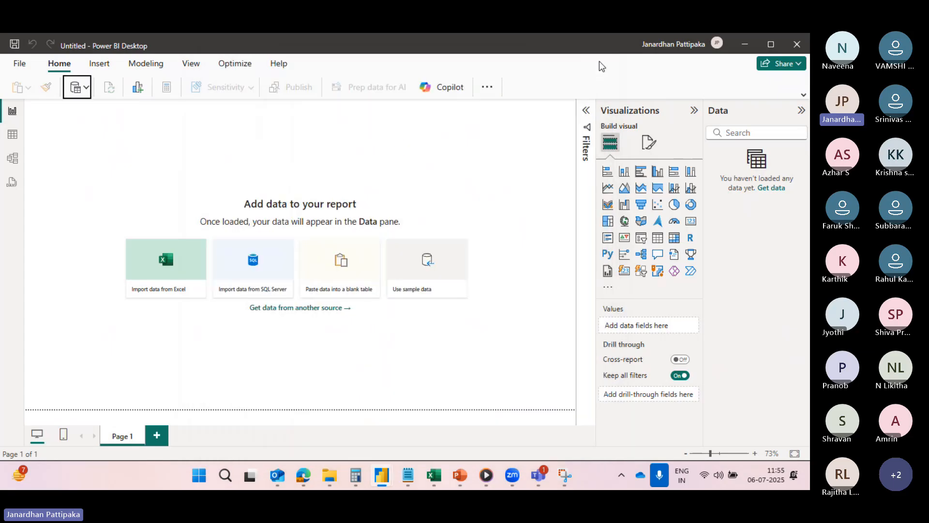
Step: Connect to the Excel workbook EMP_DEPT.xls in the downloads folder as a data source
{"action": "left_click", "coordinate": [87, 90]}
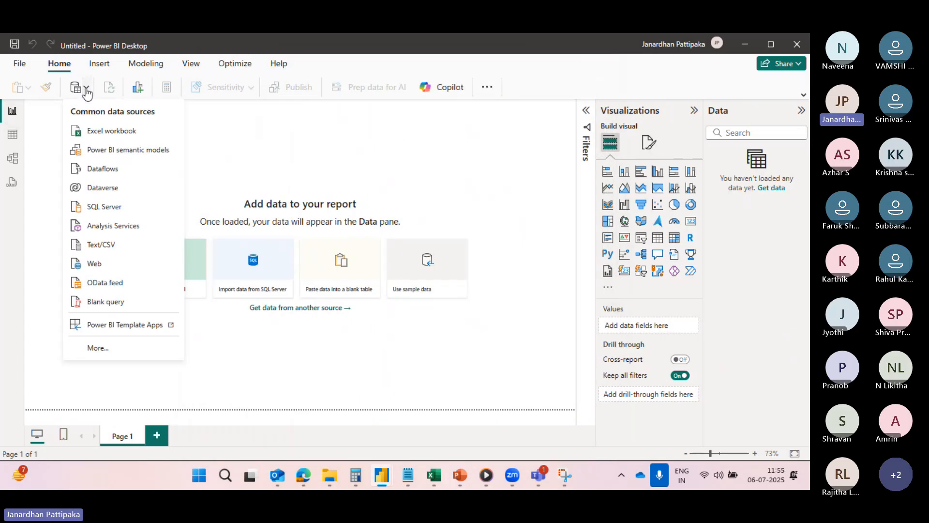
{"action": "left_click", "coordinate": [103, 136]}
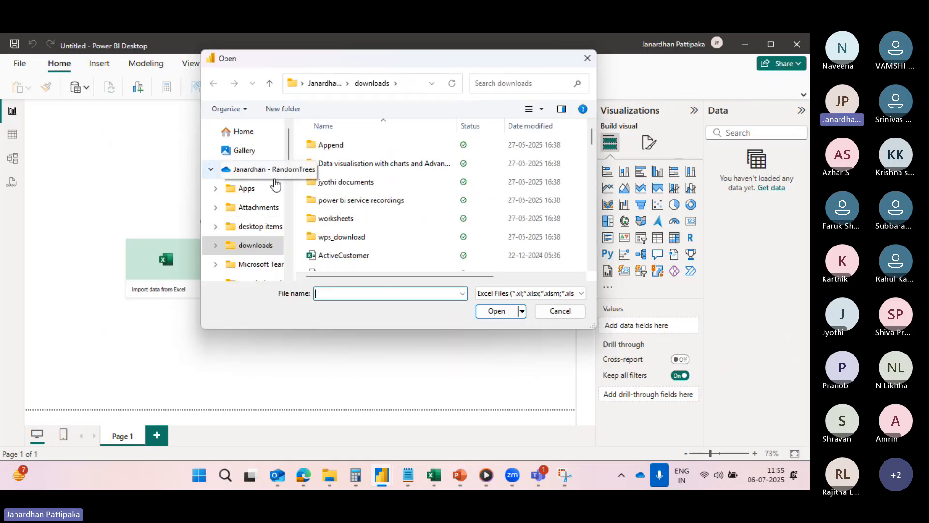
{"action": "scroll", "coordinate": [315, 210], "scroll_direction": "down", "scroll_amount": 3}
{"action": "scroll", "coordinate": [315, 209], "scroll_direction": "down", "scroll_amount": 3}
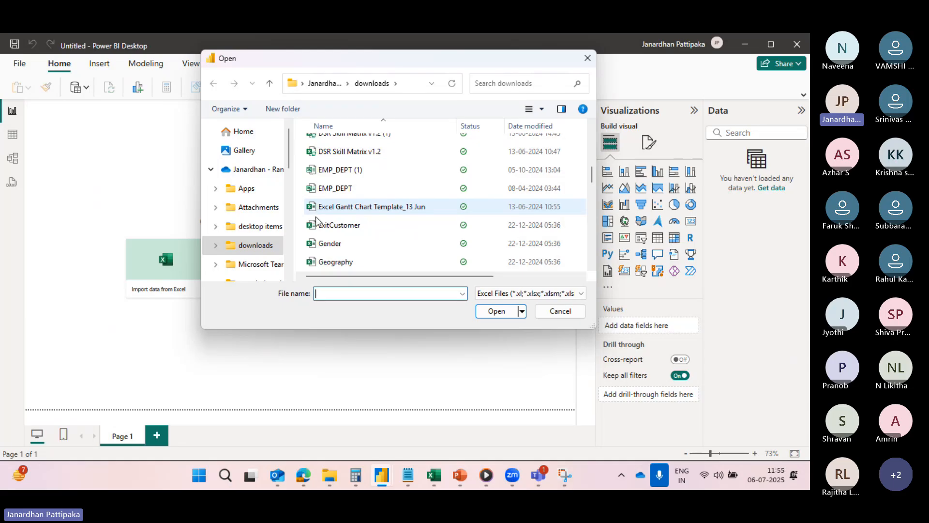
{"action": "type", "text": "emp"}
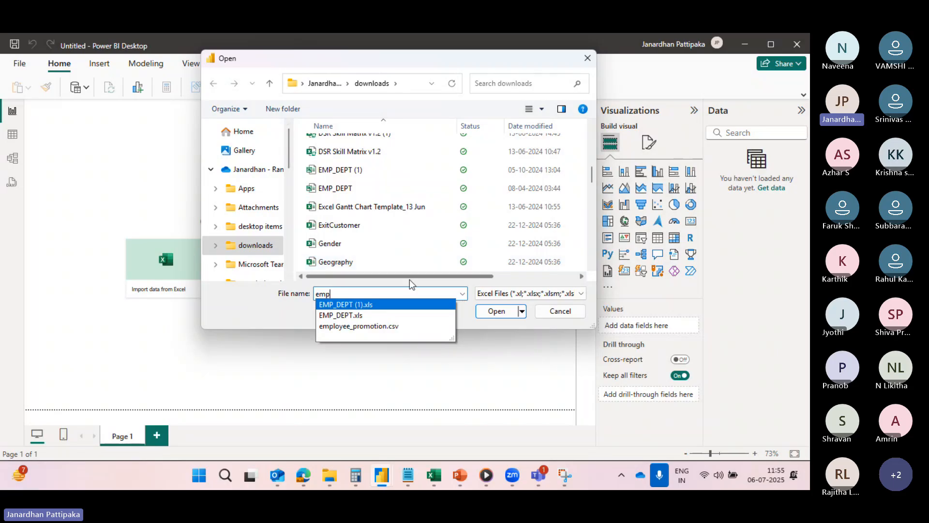
{"action": "left_click", "coordinate": [345, 319]}
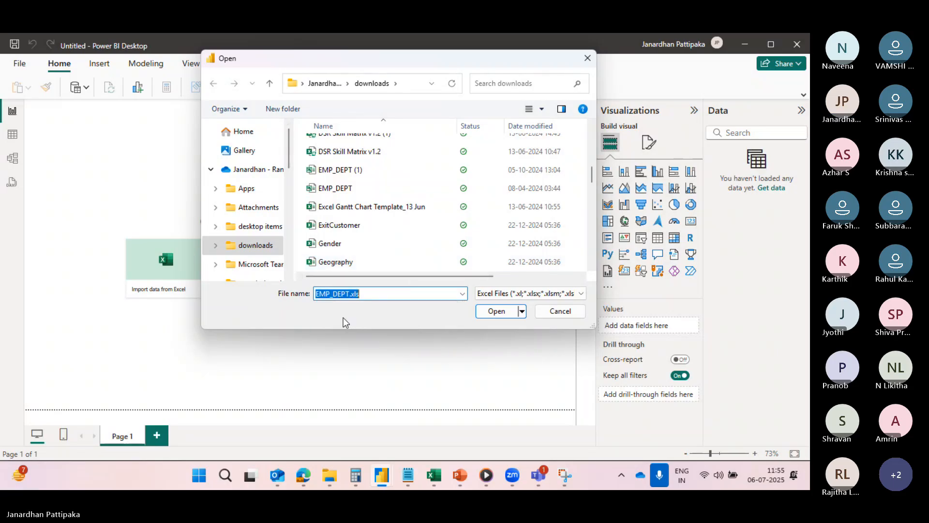
{"action": "left_click", "coordinate": [500, 311]}
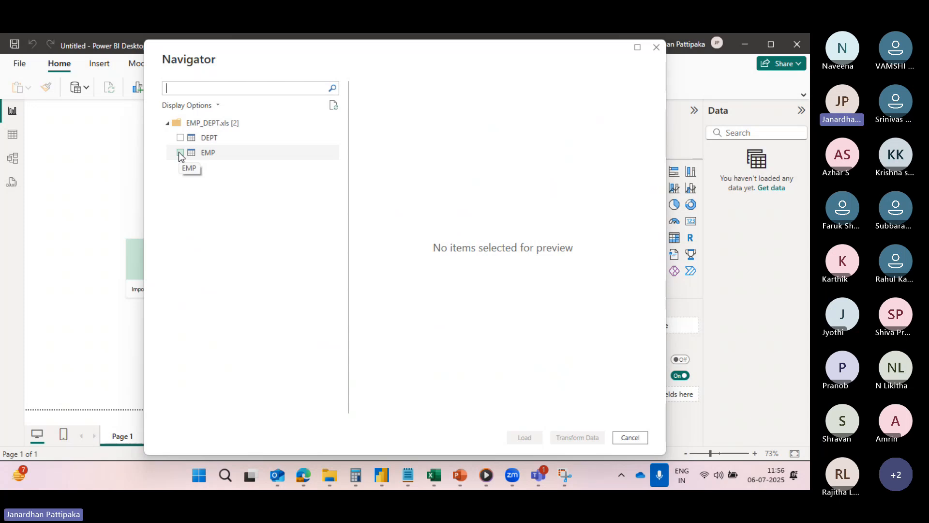
Step: Select the DEPT and EMP tables, preview their columns, and load both into the report
{"action": "left_click", "coordinate": [180, 138]}
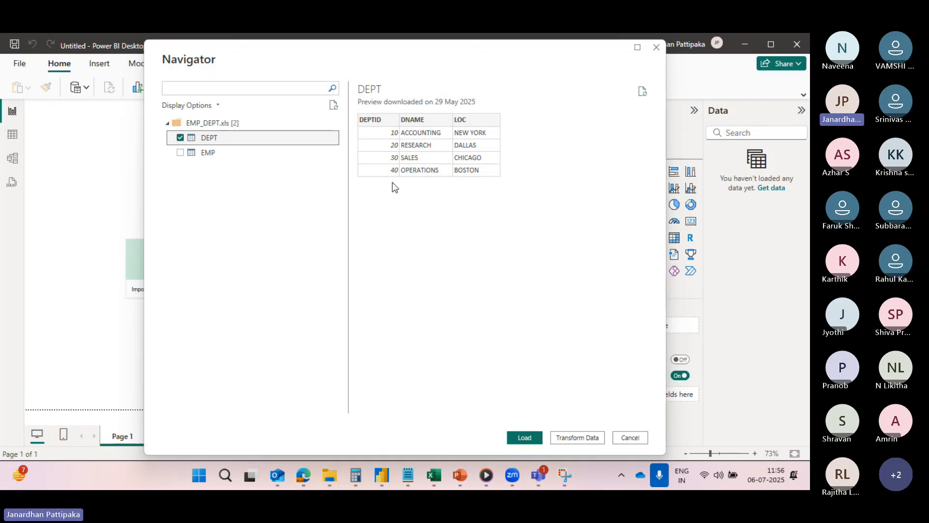
{"action": "left_click", "coordinate": [179, 152]}
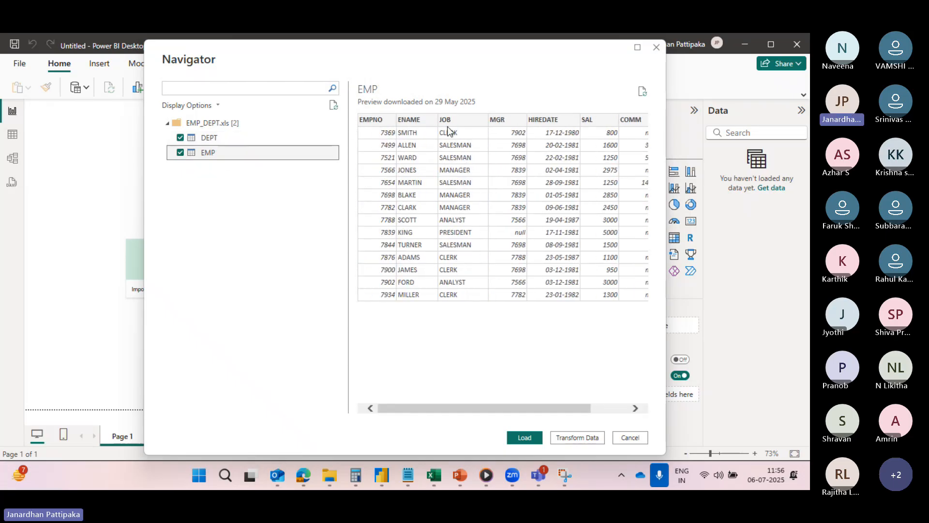
{"action": "scroll", "coordinate": [486, 133], "scroll_direction": "right", "scroll_amount": 2}
{"action": "scroll", "coordinate": [486, 133], "scroll_direction": "right", "scroll_amount": 2}
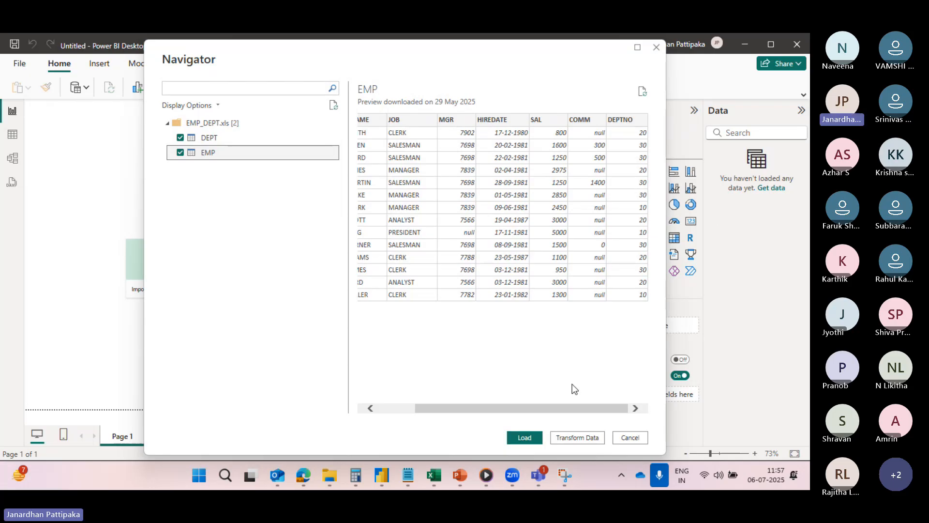
{"action": "left_click", "coordinate": [519, 439]}
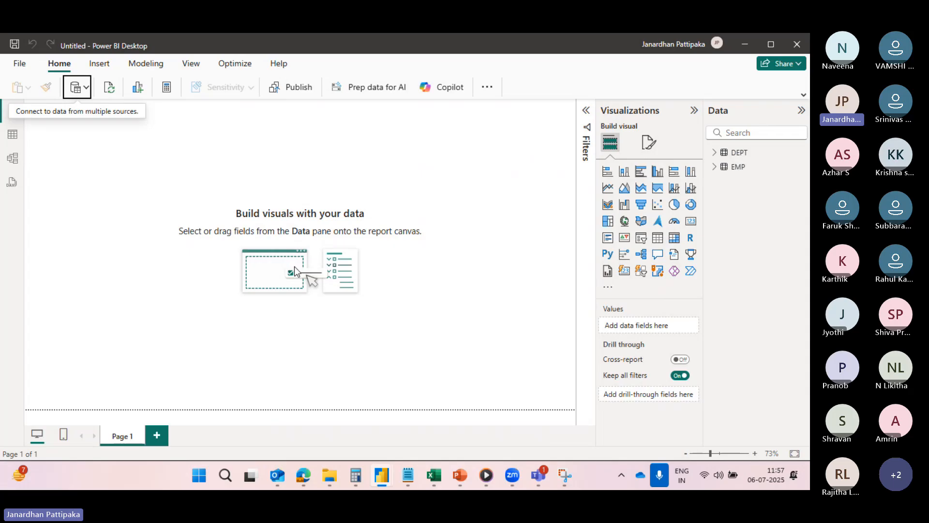
Step: Examine the fields and rows of the DEPT and EMP tables in Table view, and return to the report canvas
{"action": "left_click", "coordinate": [715, 153]}
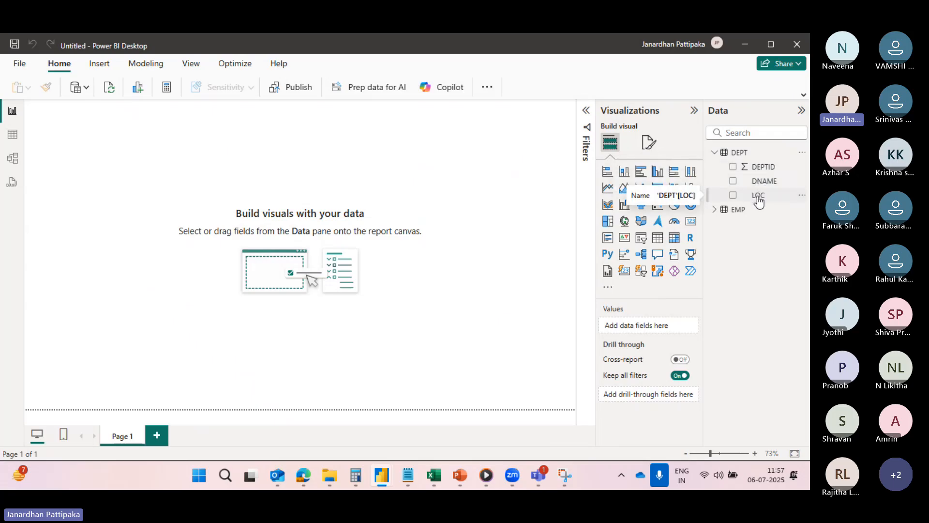
{"action": "left_click", "coordinate": [715, 211]}
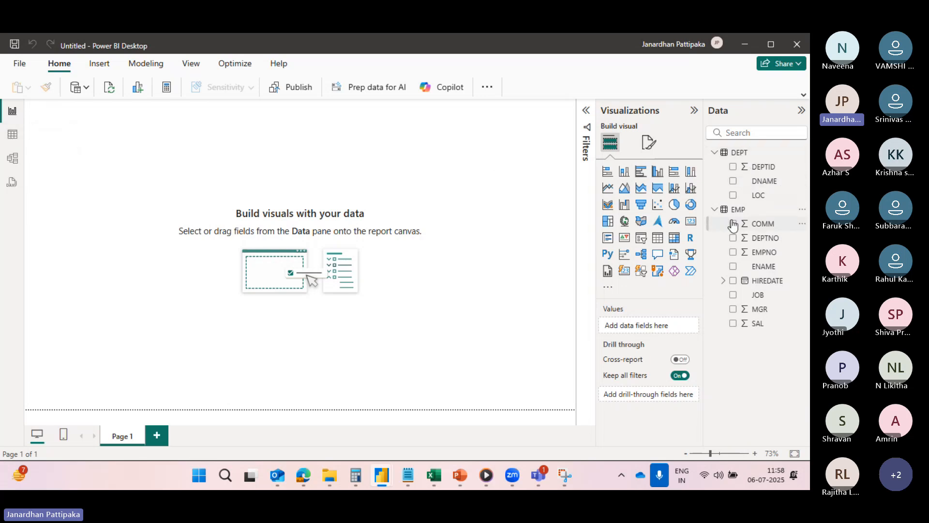
{"action": "left_click", "coordinate": [9, 135]}
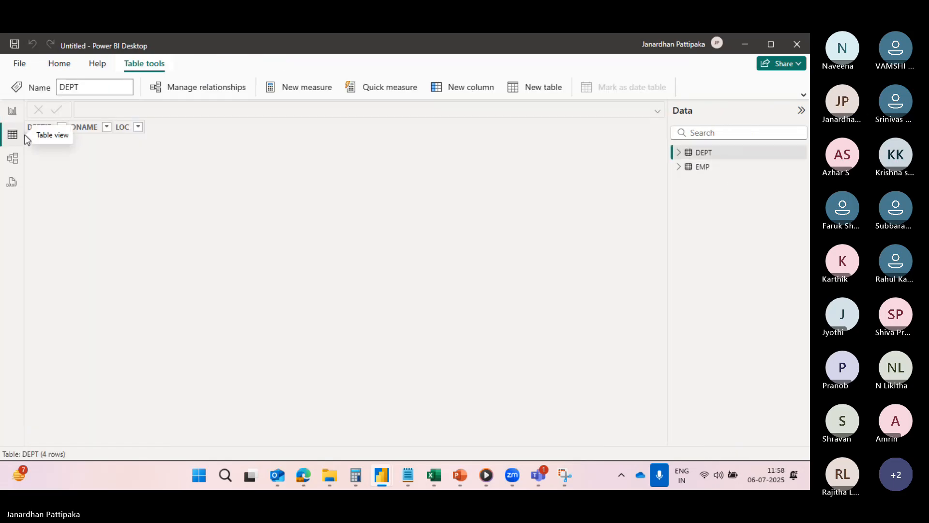
{"action": "left_click", "coordinate": [678, 152]}
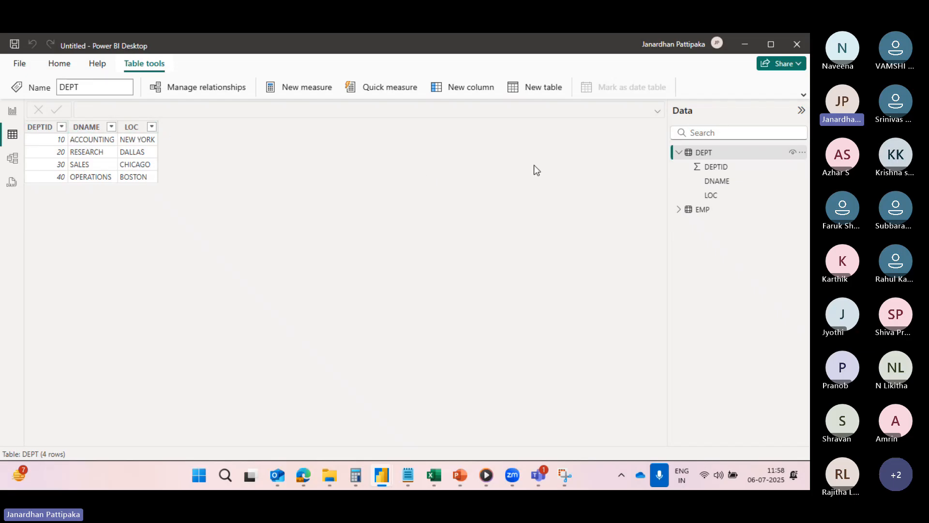
{"action": "left_click", "coordinate": [679, 210]}
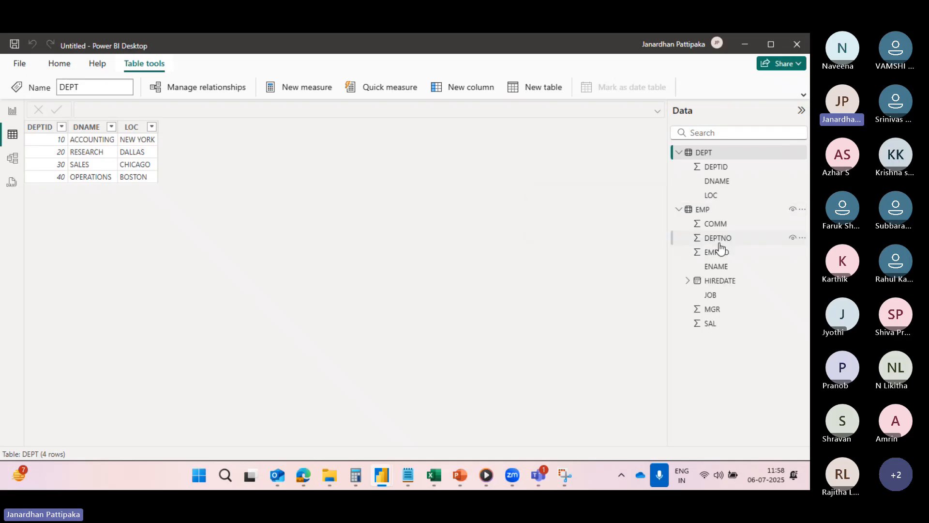
{"action": "left_click", "coordinate": [716, 239]}
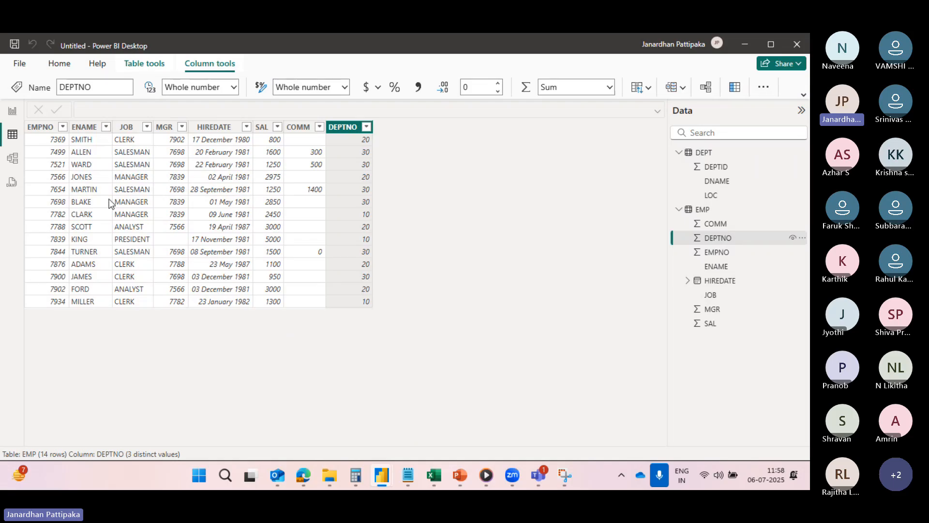
{"action": "left_click", "coordinate": [11, 114]}
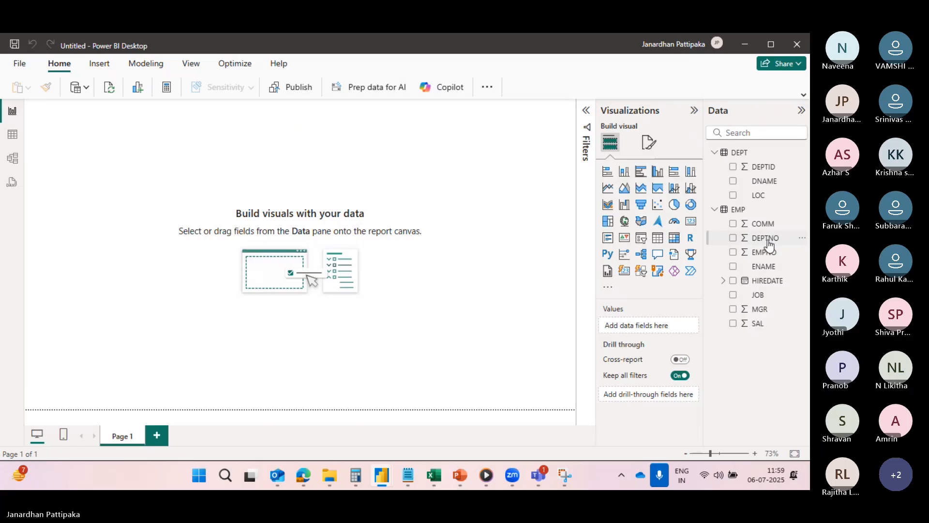
Step: Connect to the Excel workbook Sample - Superstore (1).xlsx in the downloads folder as another data source
{"action": "left_click", "coordinate": [83, 90]}
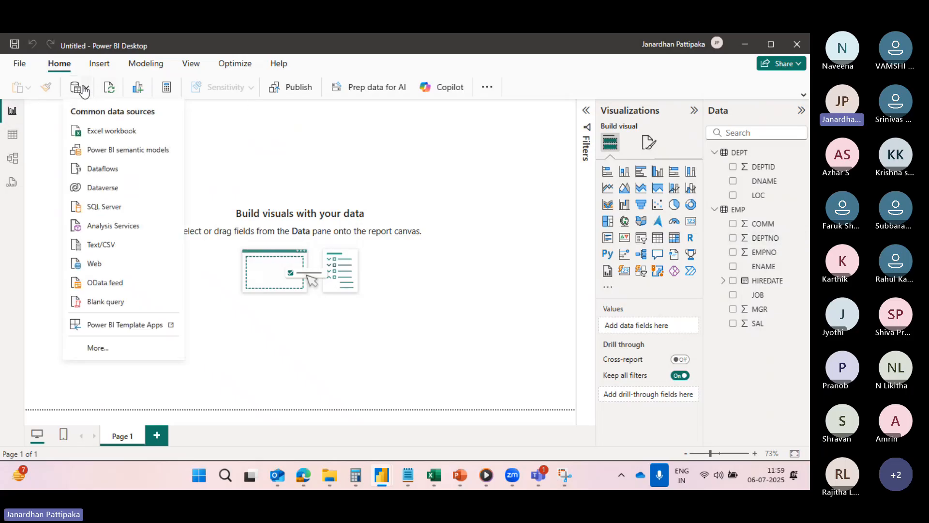
{"action": "left_click", "coordinate": [92, 132]}
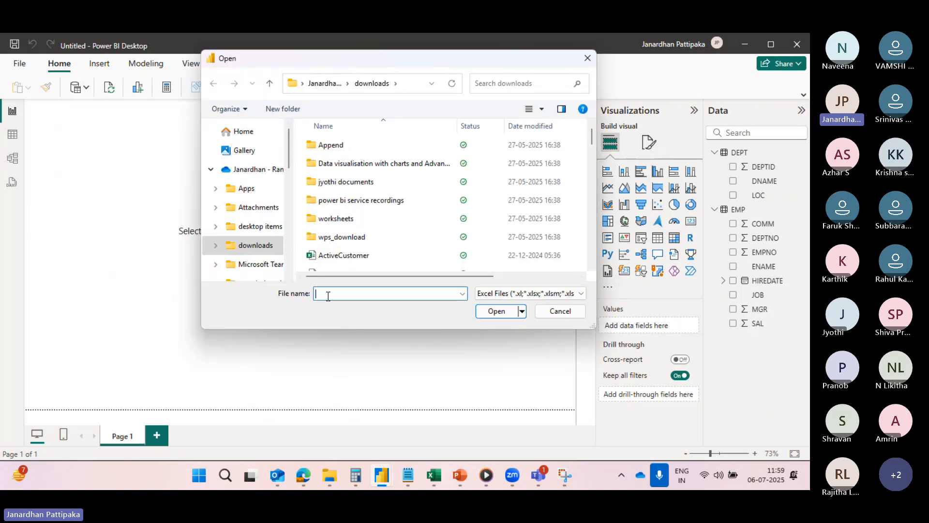
{"action": "type", "text": "samp"}
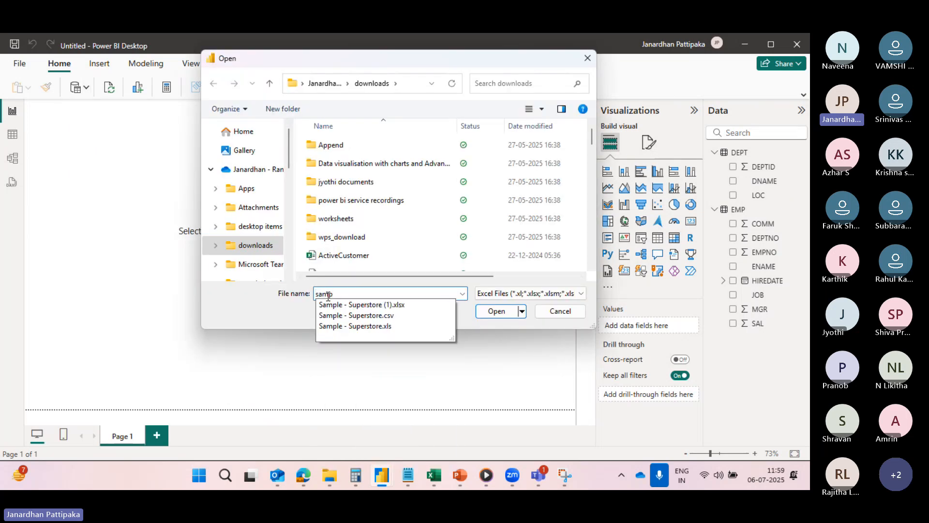
{"action": "left_click", "coordinate": [363, 306]}
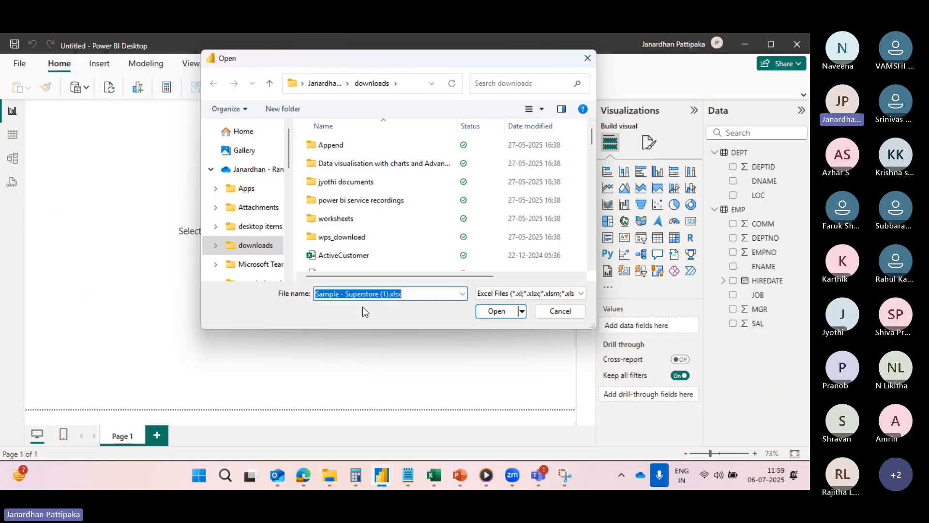
{"action": "left_click", "coordinate": [499, 312]}
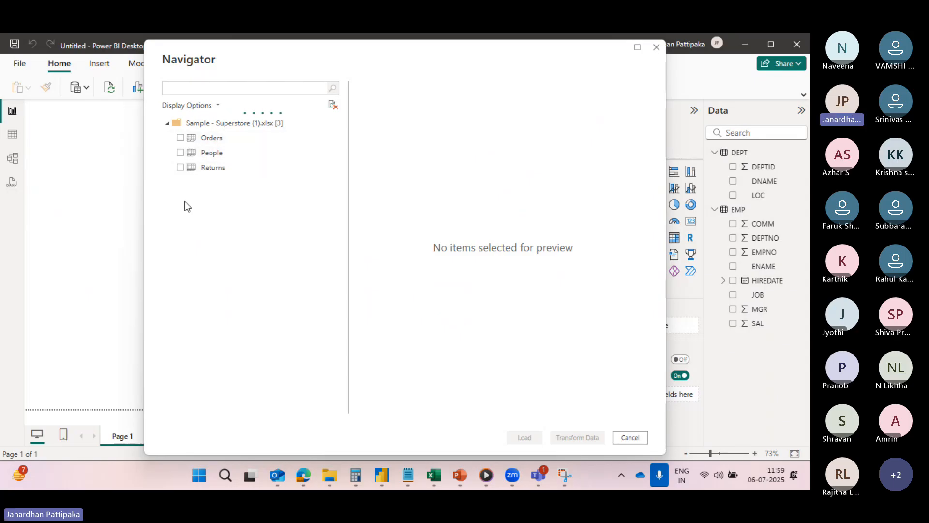
Step: Select the Orders table from the Superstore workbook, load it into the report, and expand its field list
{"action": "left_click", "coordinate": [181, 138]}
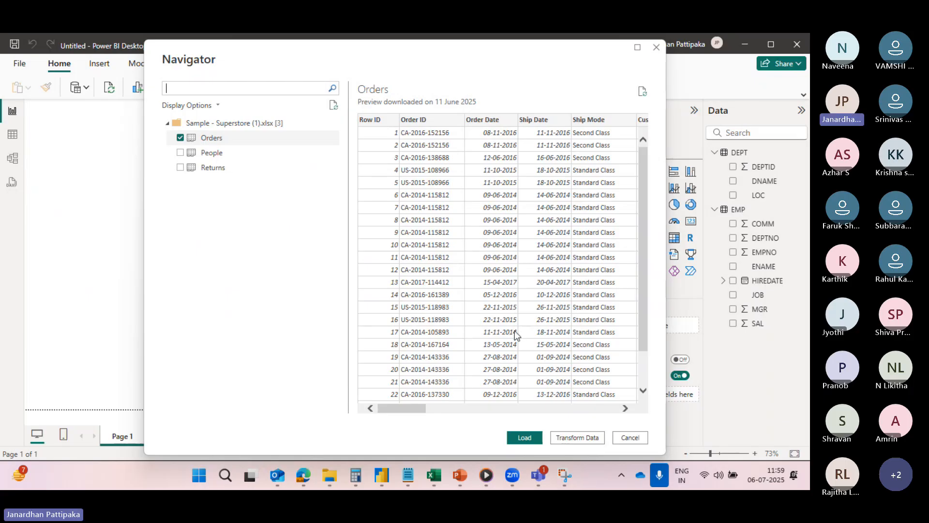
{"action": "left_click", "coordinate": [519, 436]}
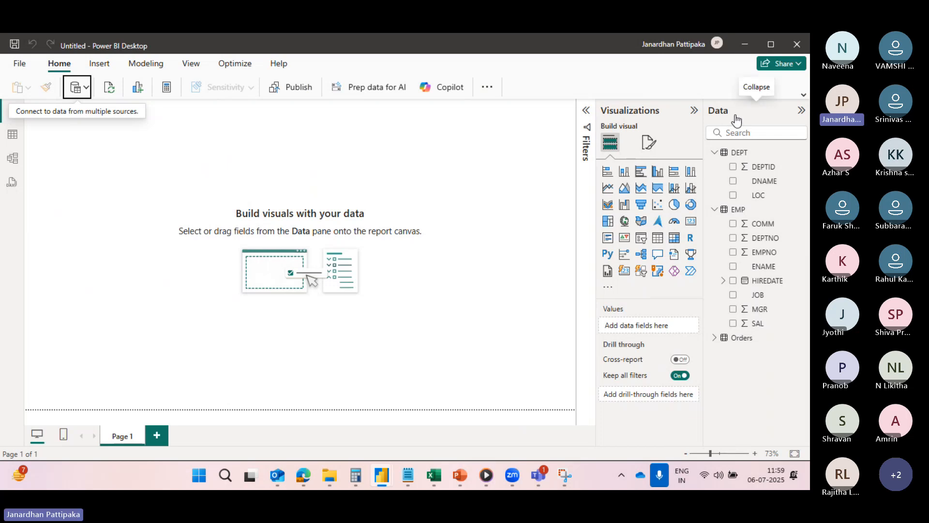
{"action": "left_click", "coordinate": [715, 337]}
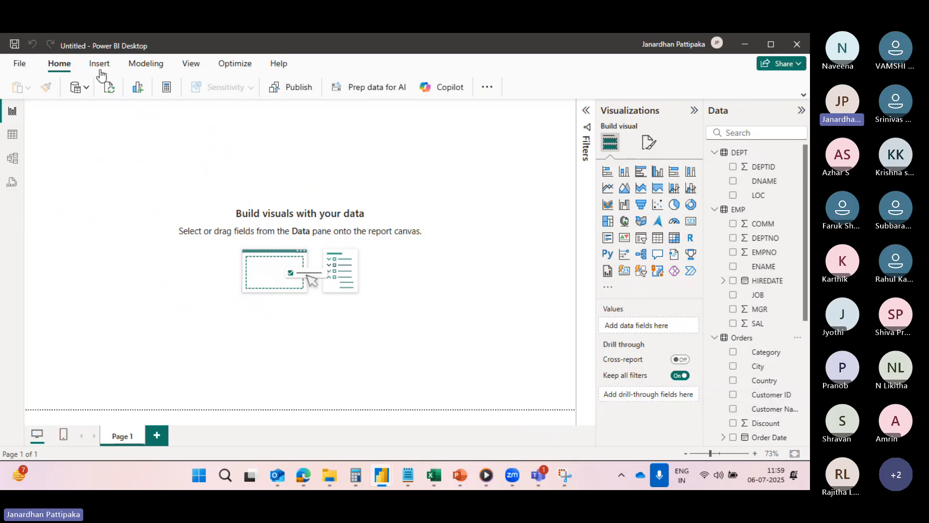
Step: Examine the rows and columns of the Orders table in Table view, and return to the report canvas
{"action": "left_click", "coordinate": [7, 137]}
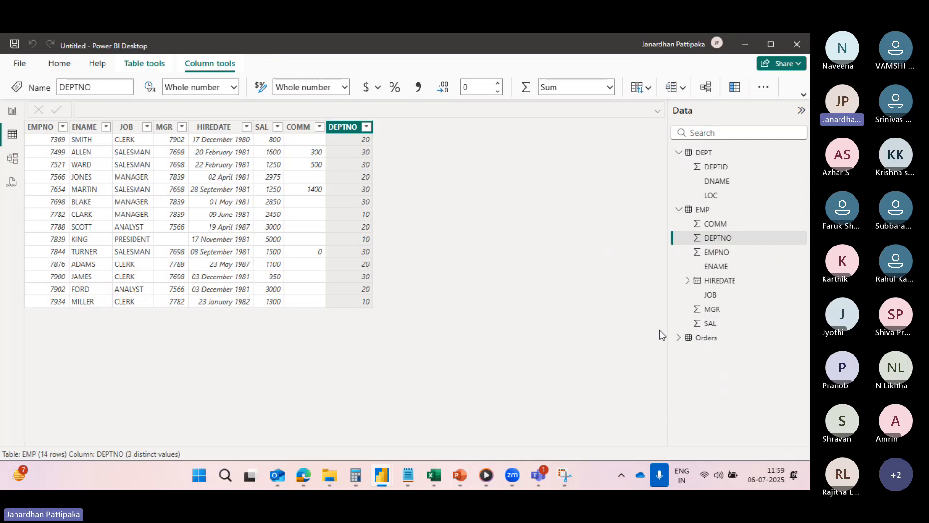
{"action": "left_click", "coordinate": [678, 339]}
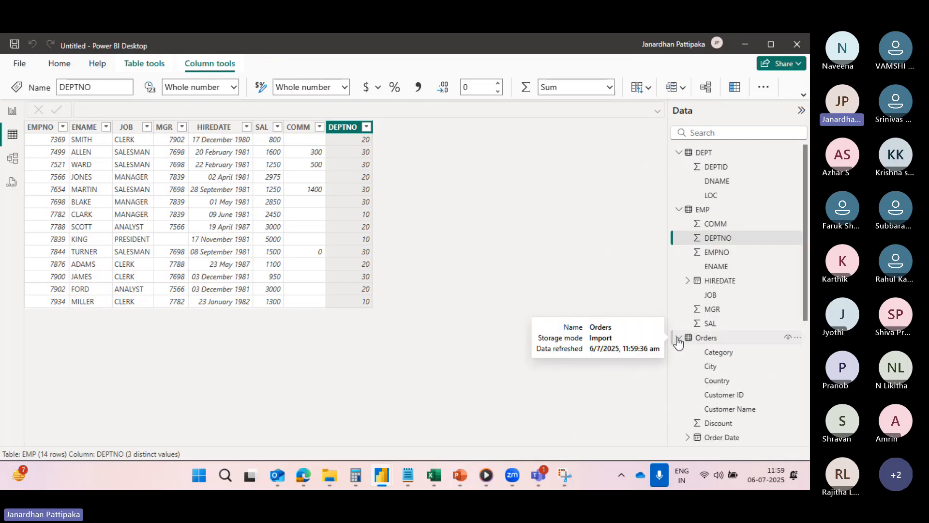
{"action": "left_click", "coordinate": [710, 368]}
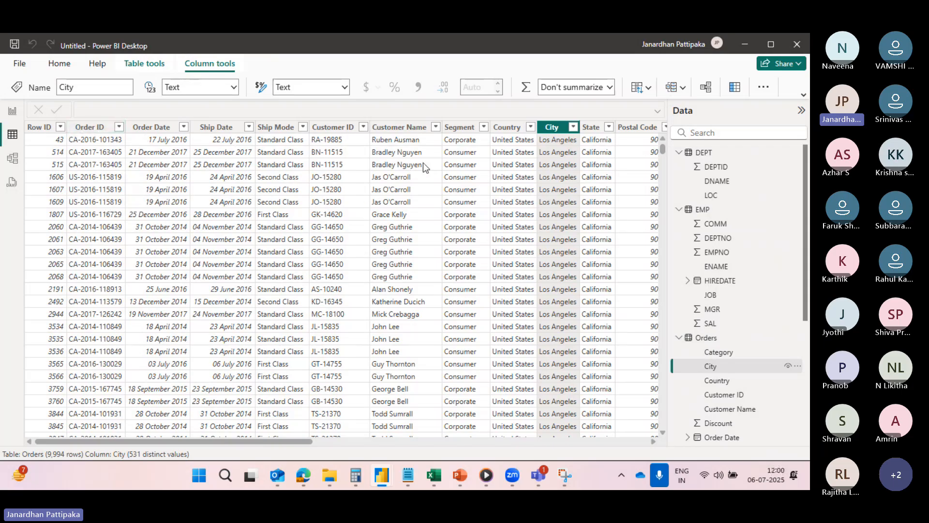
{"action": "scroll", "coordinate": [600, 139], "scroll_direction": "right", "scroll_amount": 1}
{"action": "scroll", "coordinate": [600, 139], "scroll_direction": "right", "scroll_amount": 8}
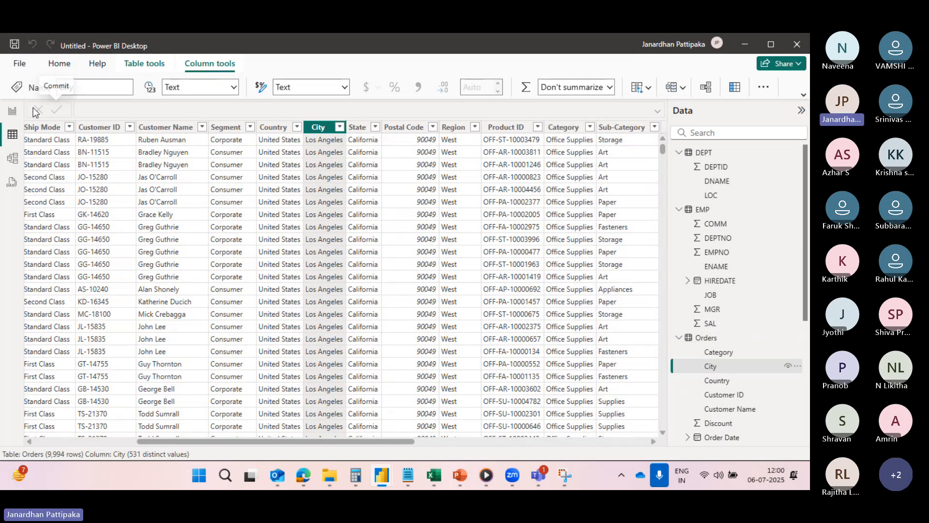
{"action": "left_click", "coordinate": [12, 112]}
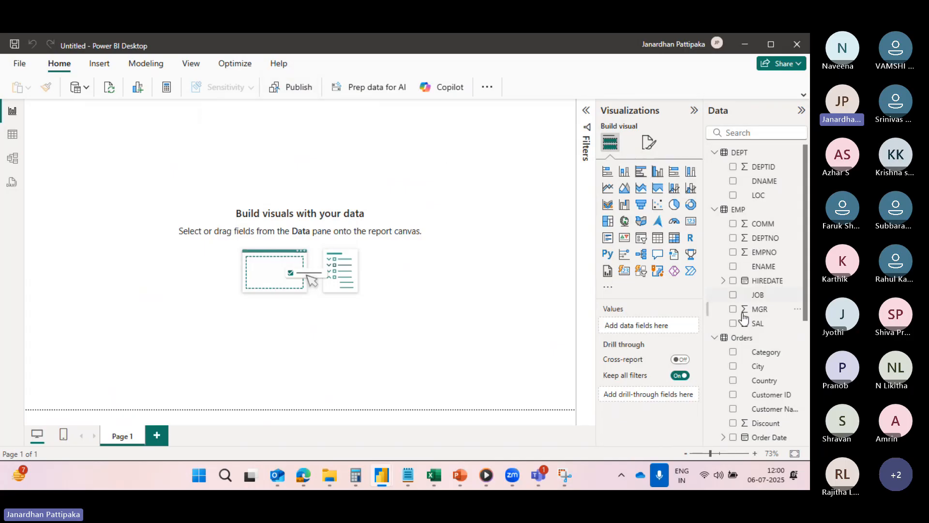
Step: Add a pie chart of Sales by Region from the Orders table, move it inward from the page corner, and enlarge it
{"action": "scroll", "coordinate": [744, 334], "scroll_direction": "down", "scroll_amount": 3}
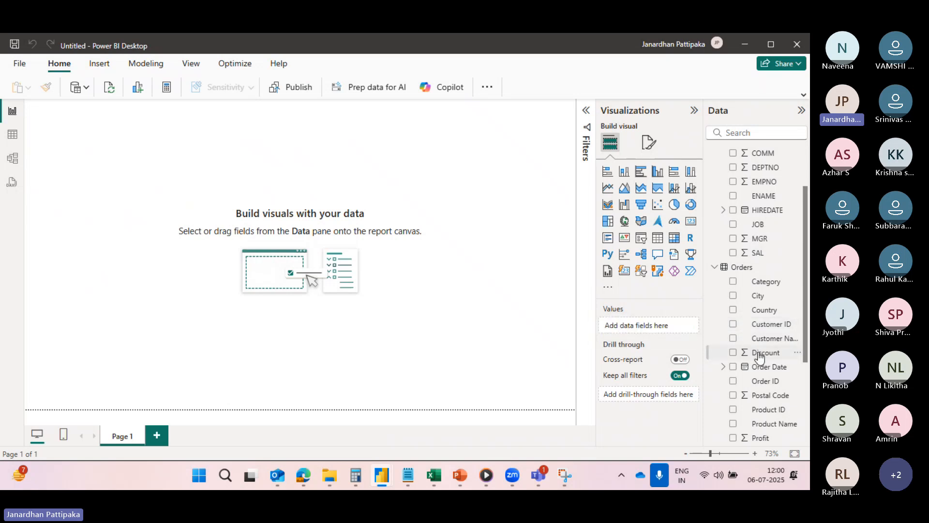
{"action": "scroll", "coordinate": [760, 357], "scroll_direction": "down", "scroll_amount": 5}
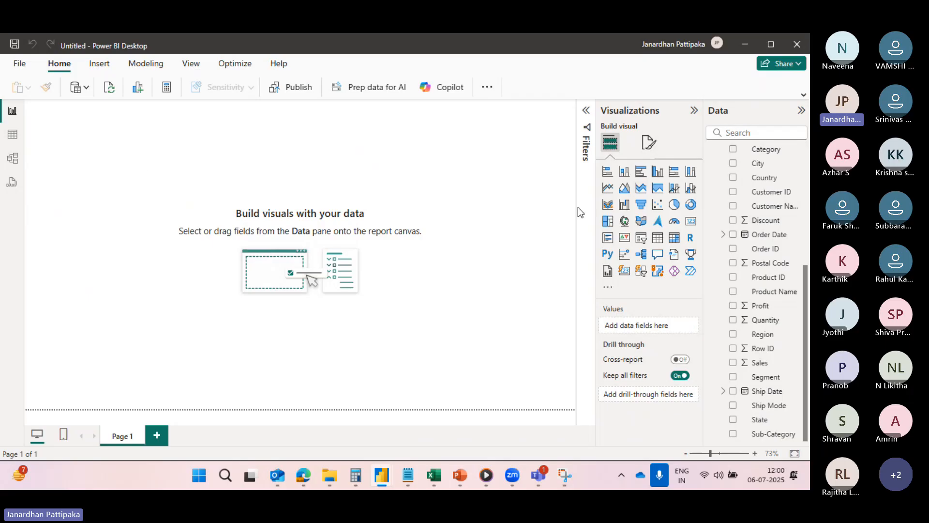
{"action": "left_click", "coordinate": [674, 205]}
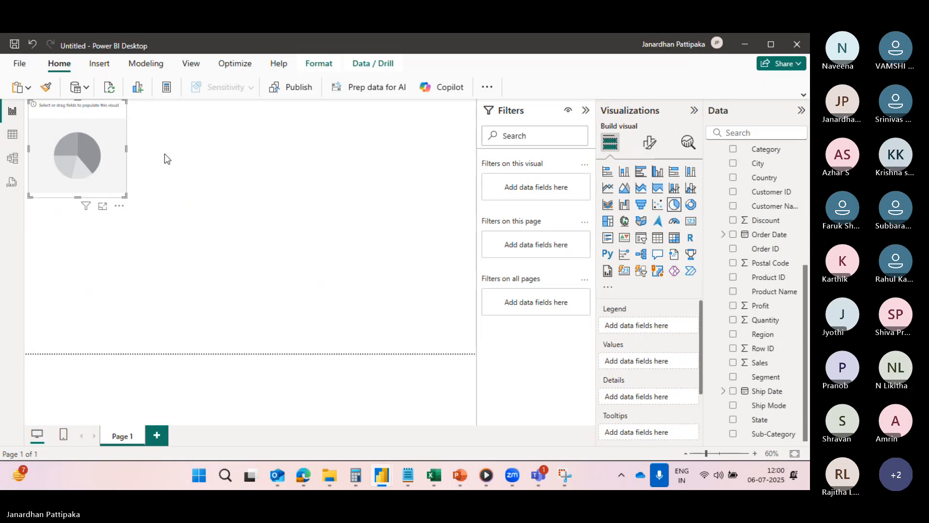
{"action": "left_click_drag", "start_coordinate": [104, 139], "coordinate": [117, 173]}
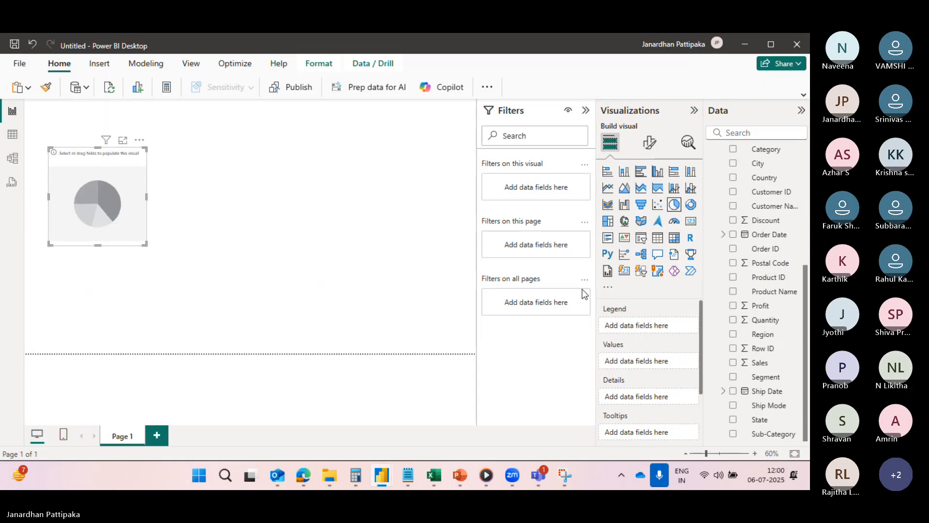
{"action": "left_click", "coordinate": [733, 334]}
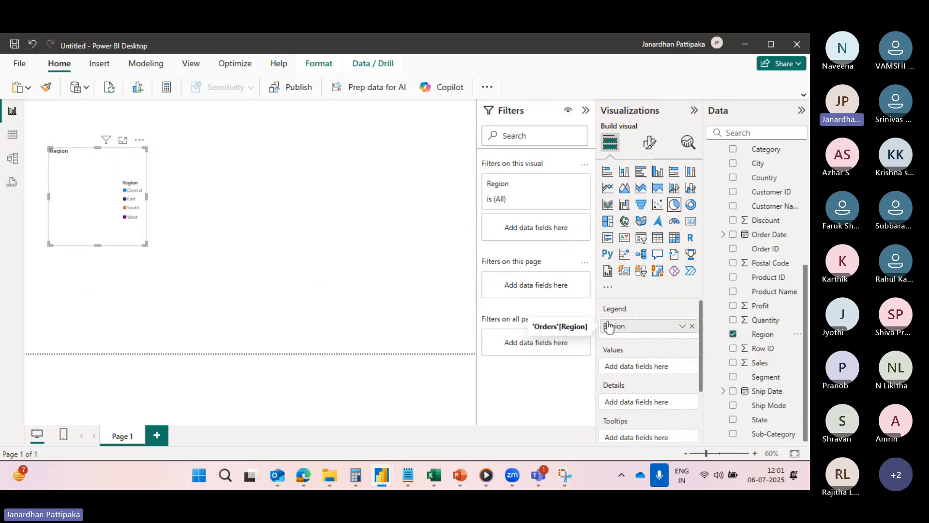
{"action": "left_click", "coordinate": [733, 363]}
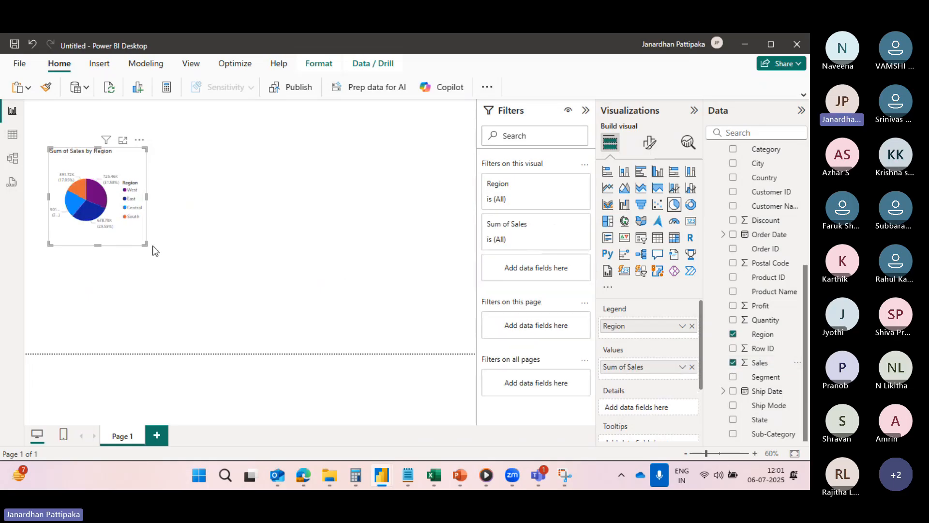
{"action": "left_click_drag", "start_coordinate": [144, 246], "coordinate": [203, 269]}
{"action": "left_click", "coordinate": [281, 264]}
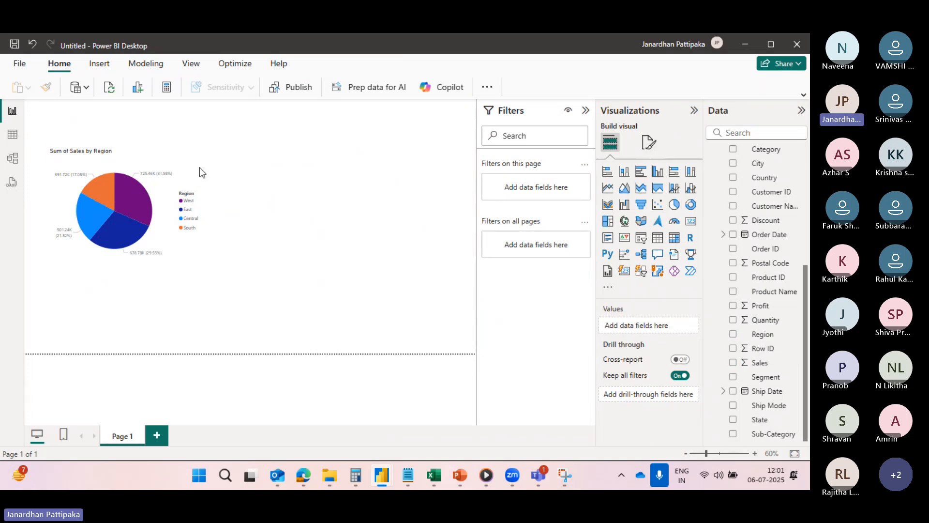
Step: Turn on the visual border in the pie chart's Effects settings
{"action": "left_click", "coordinate": [179, 165]}
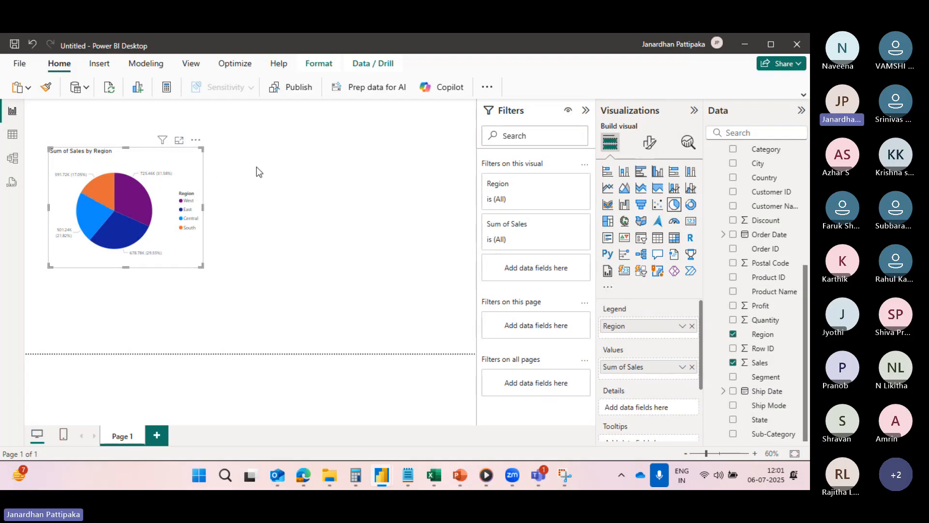
{"action": "left_click", "coordinate": [648, 145]}
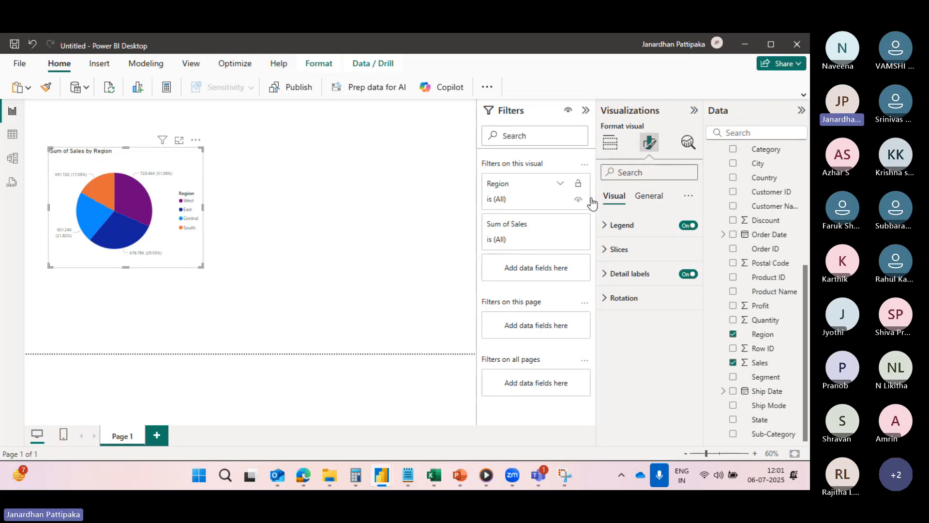
{"action": "left_click", "coordinate": [647, 199]}
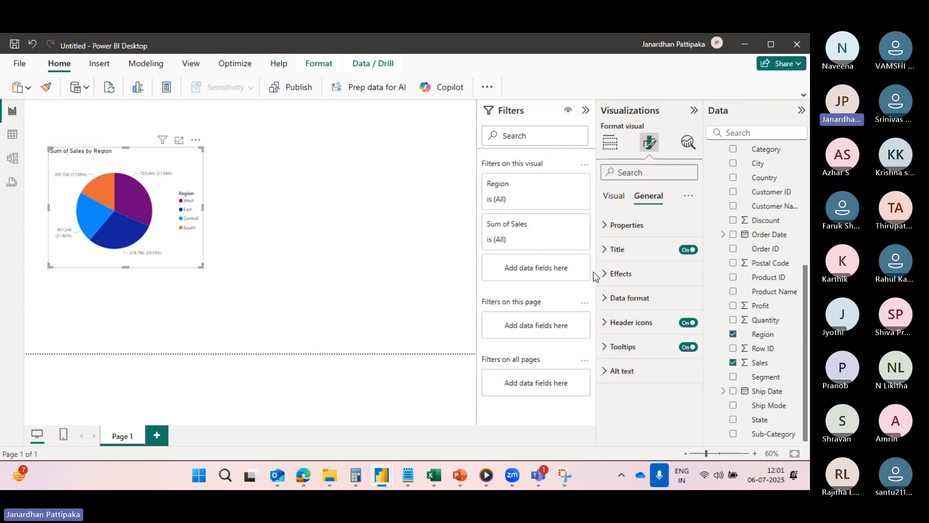
{"action": "left_click", "coordinate": [607, 278]}
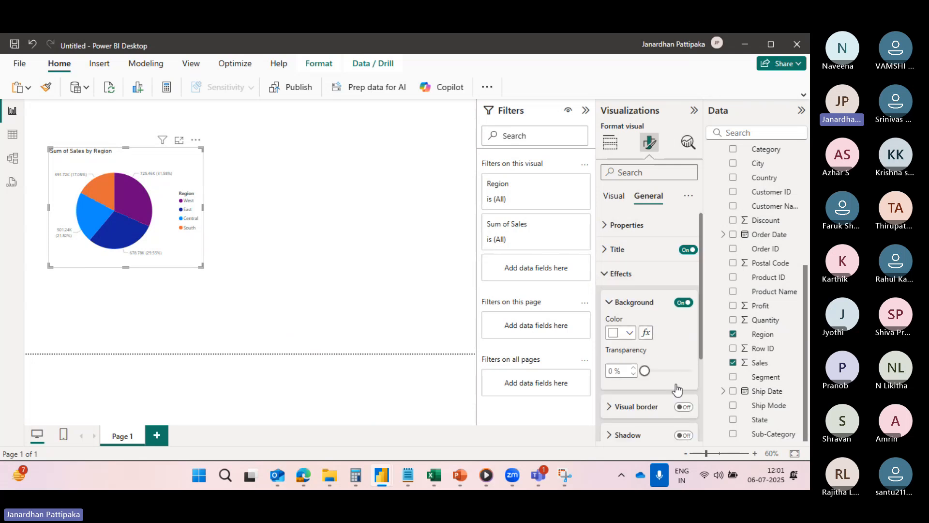
{"action": "scroll", "coordinate": [676, 385], "scroll_direction": "down", "scroll_amount": 3}
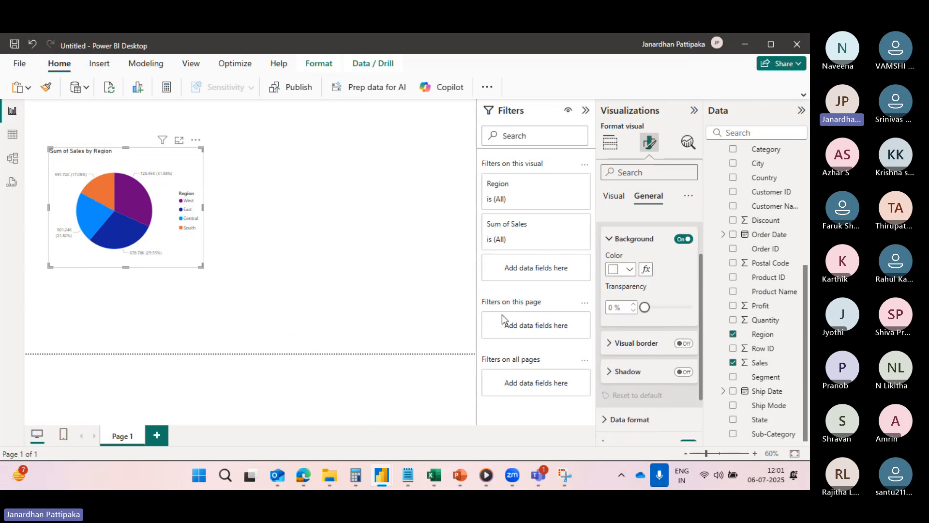
{"action": "left_click", "coordinate": [684, 343]}
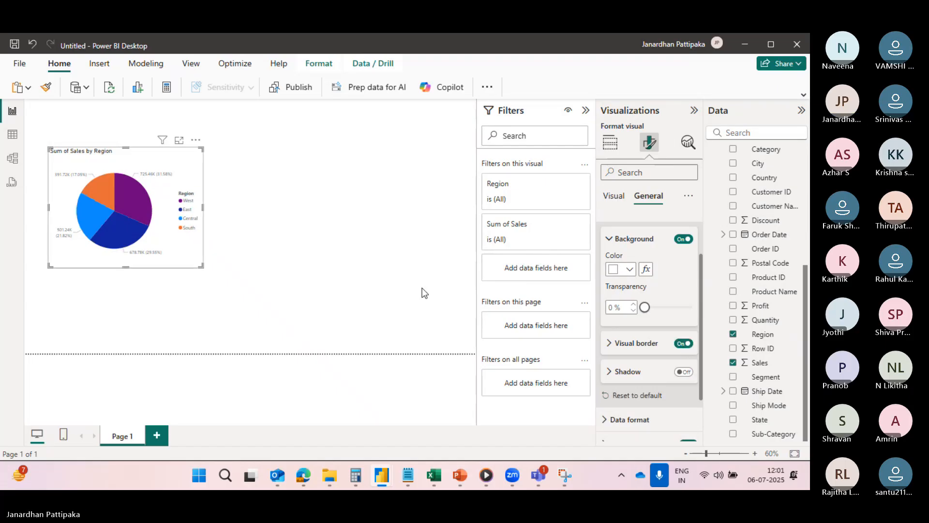
{"action": "left_click", "coordinate": [350, 261]}
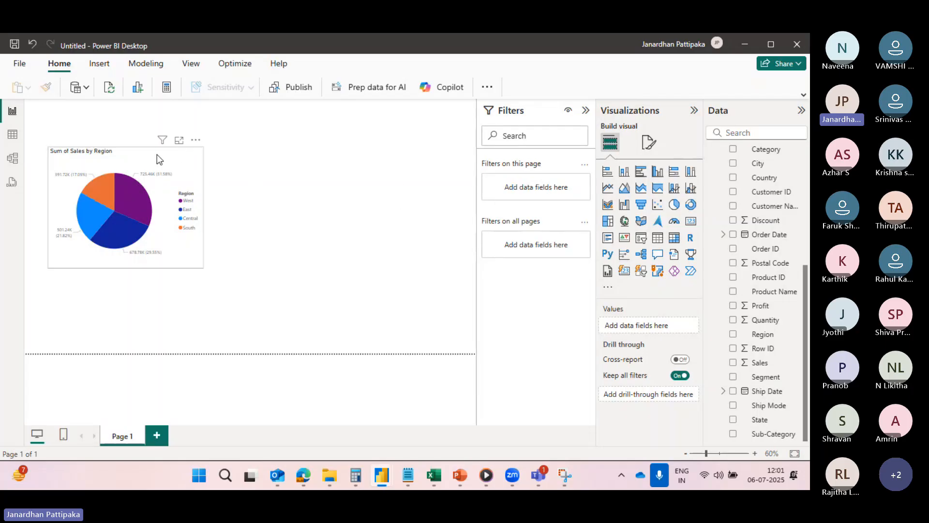
Step: Add a table visual beside the pie chart showing Category and Sum of Sales from the Orders table
{"action": "left_click", "coordinate": [656, 243]}
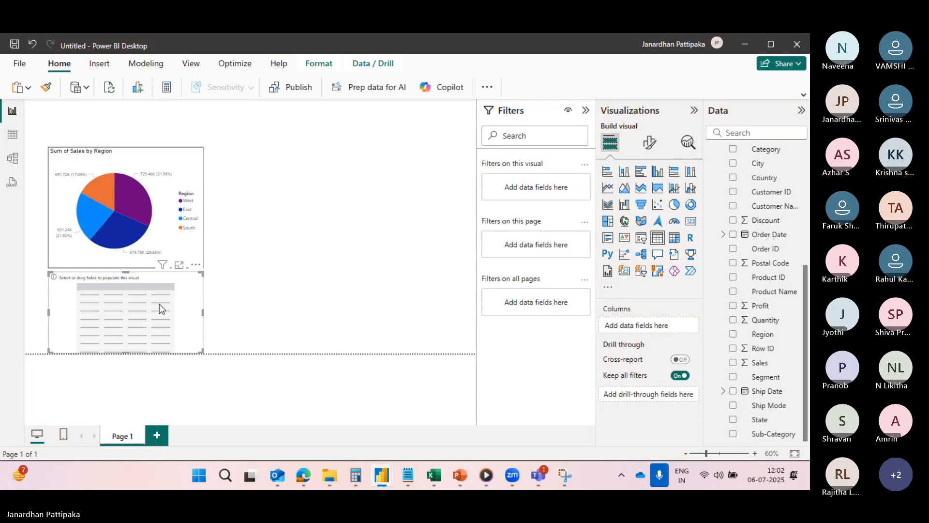
{"action": "left_click_drag", "start_coordinate": [159, 303], "coordinate": [344, 179]}
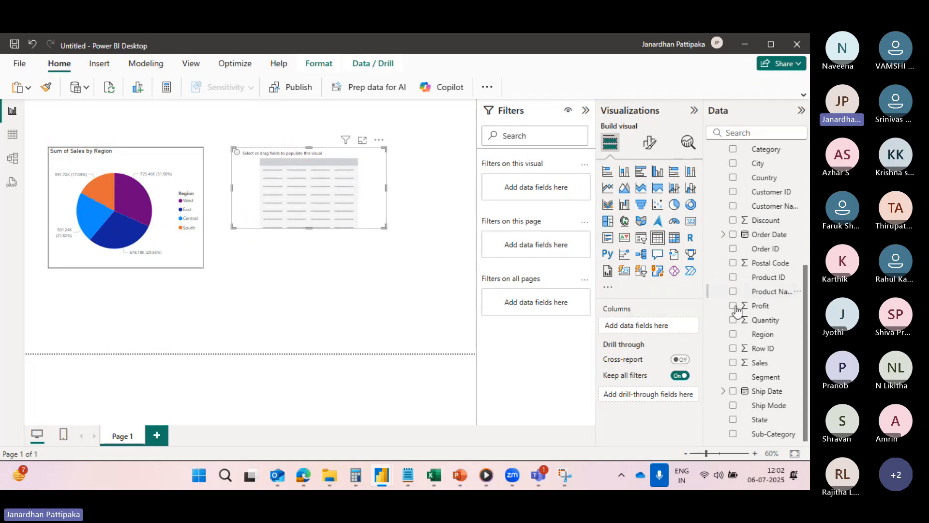
{"action": "scroll", "coordinate": [775, 297], "scroll_direction": "up", "scroll_amount": 1}
{"action": "scroll", "coordinate": [775, 299], "scroll_direction": "up", "scroll_amount": 1}
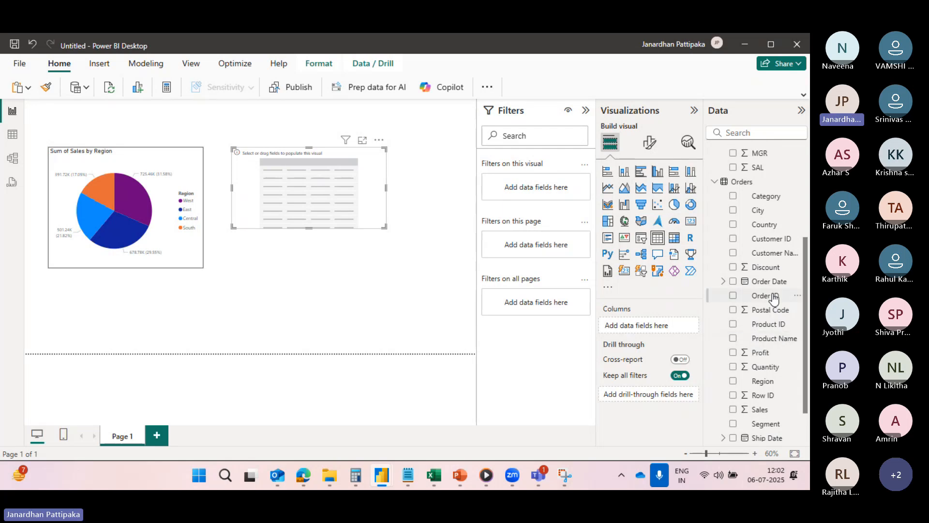
{"action": "left_click", "coordinate": [734, 196]}
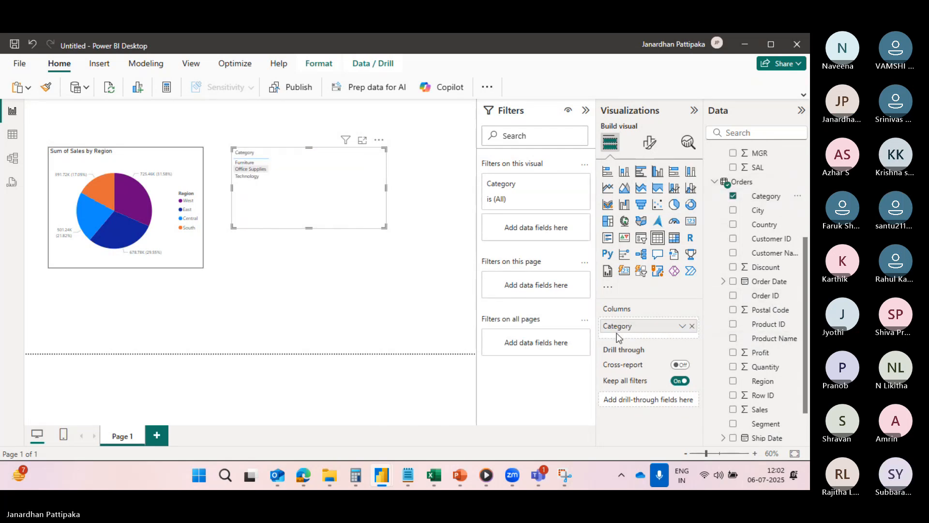
{"action": "left_click", "coordinate": [733, 410]}
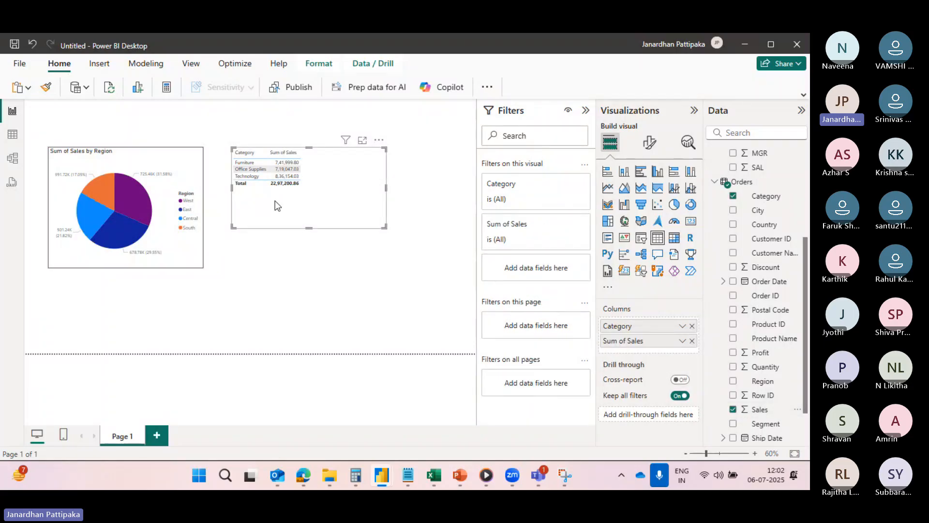
{"action": "left_click", "coordinate": [289, 286]}
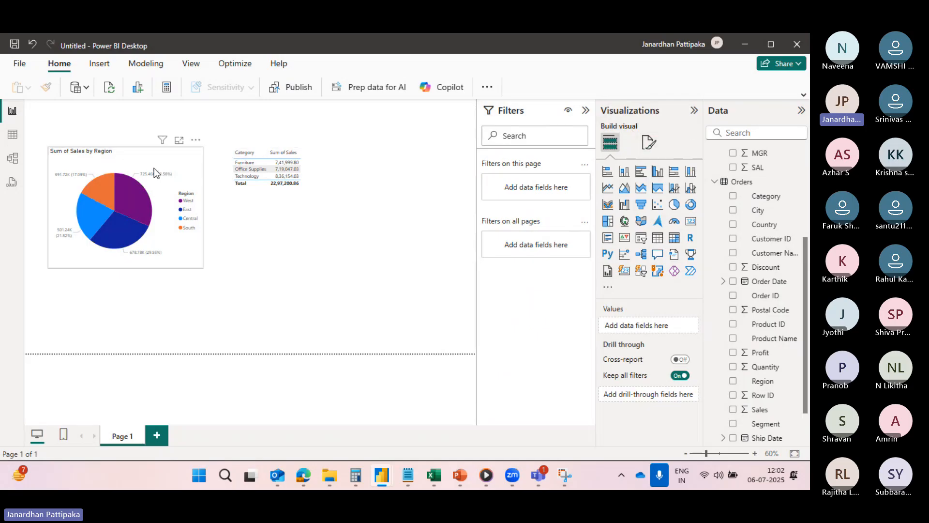
Step: Copy the pie chart's formatting onto the Category sales table with Format Painter
{"action": "left_click", "coordinate": [152, 155]}
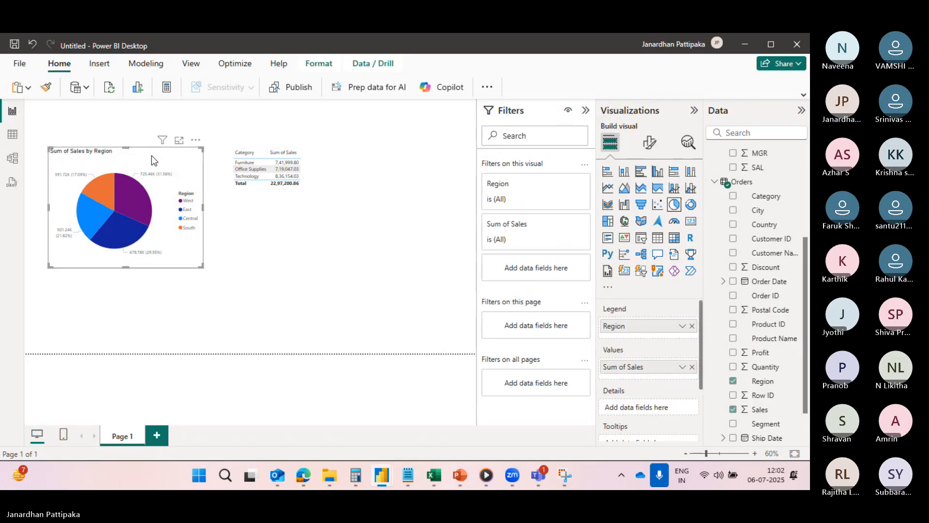
{"action": "left_click", "coordinate": [45, 91]}
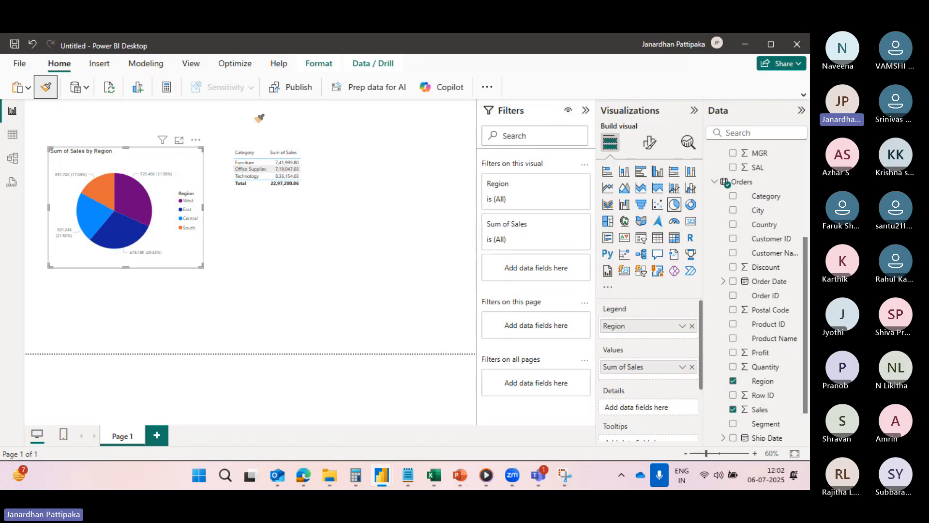
{"action": "left_click", "coordinate": [341, 166]}
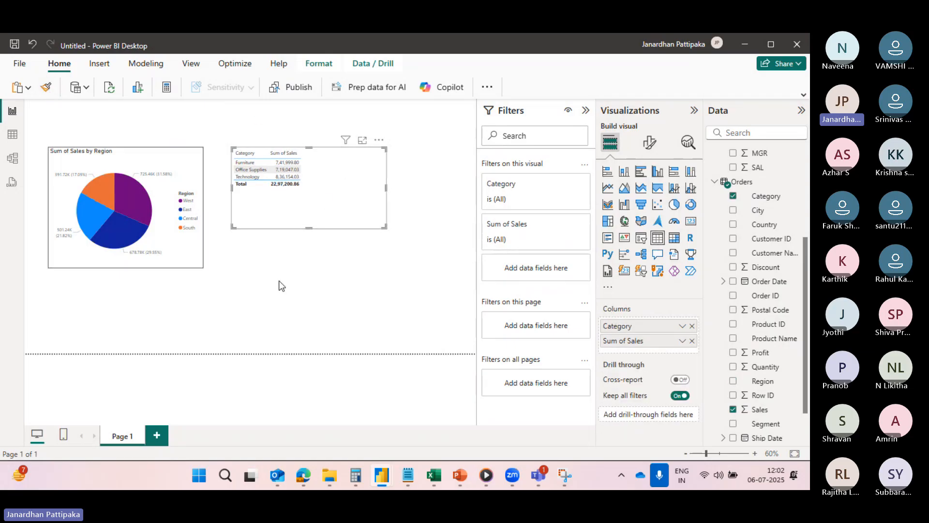
{"action": "left_click", "coordinate": [277, 305]}
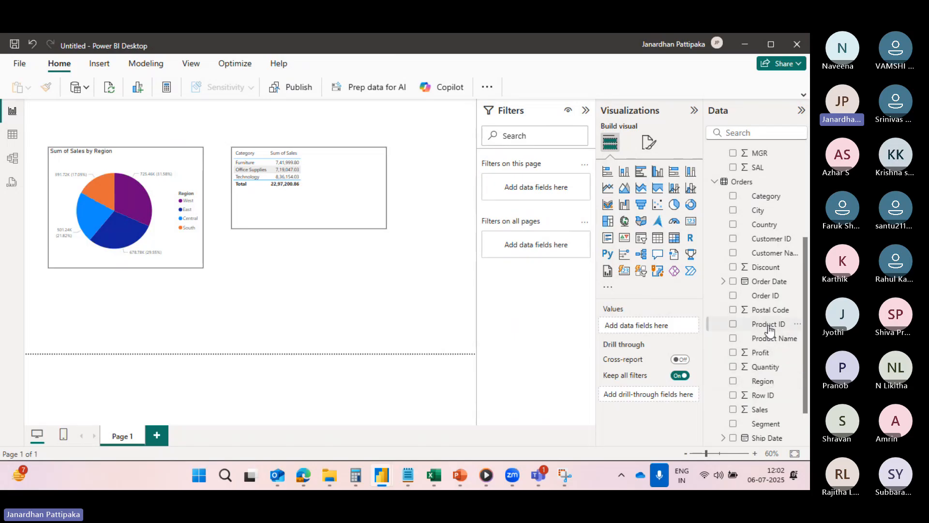
Step: Add a donut chart of Sales by Segment from the Orders table, placed below the Category sales table
{"action": "scroll", "coordinate": [764, 365], "scroll_direction": "down", "scroll_amount": 2}
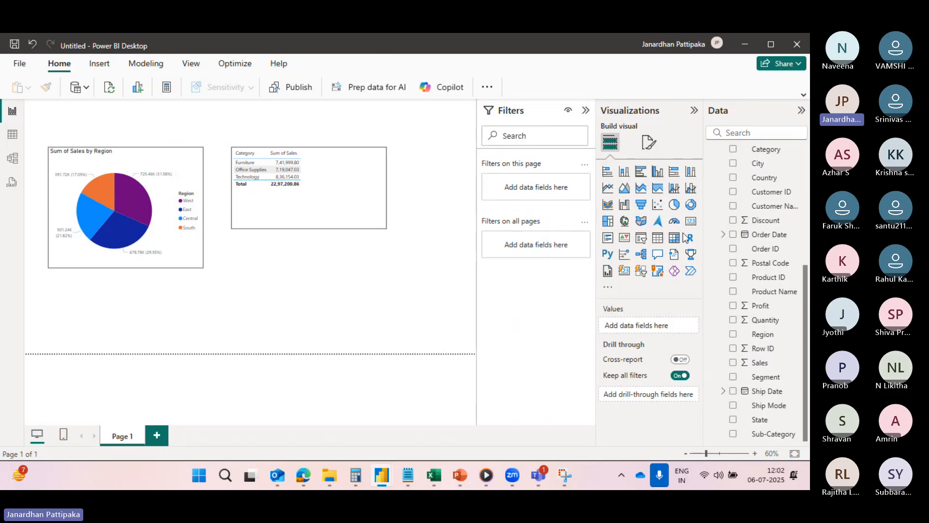
{"action": "left_click", "coordinate": [690, 205]}
{"action": "left_click_drag", "start_coordinate": [174, 308], "coordinate": [377, 292]}
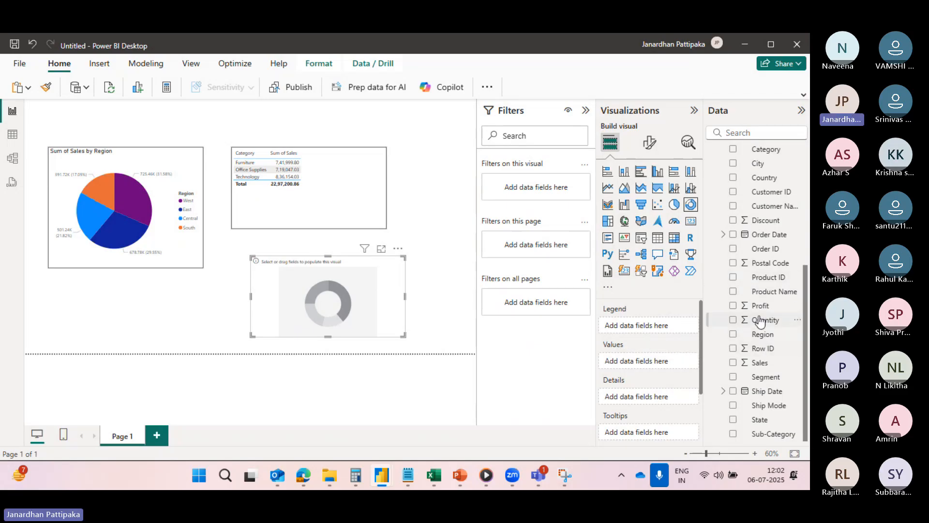
{"action": "left_click", "coordinate": [733, 378]}
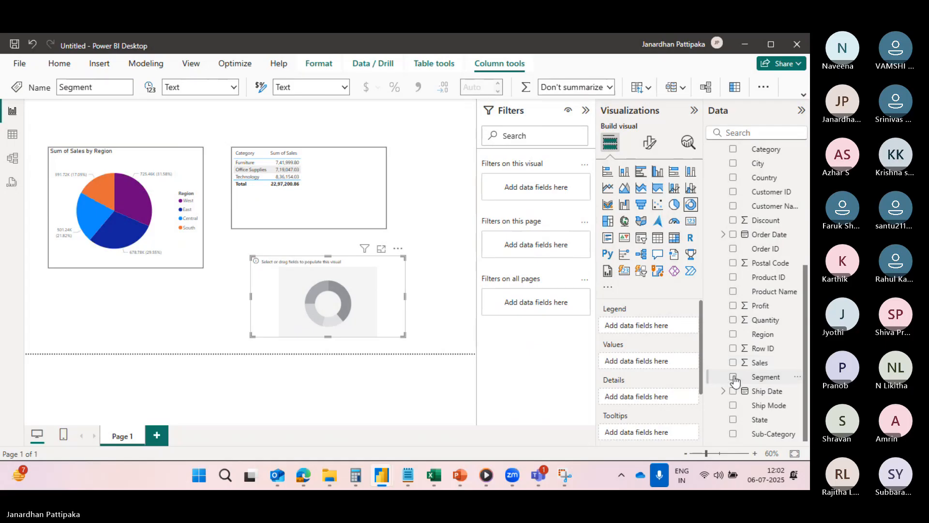
{"action": "left_click", "coordinate": [734, 377]}
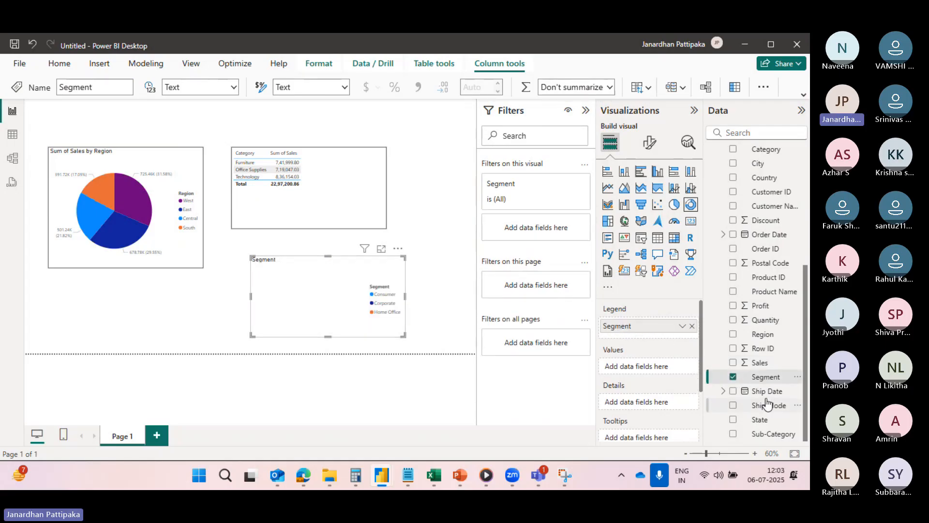
{"action": "left_click_drag", "start_coordinate": [766, 405], "coordinate": [726, 389]}
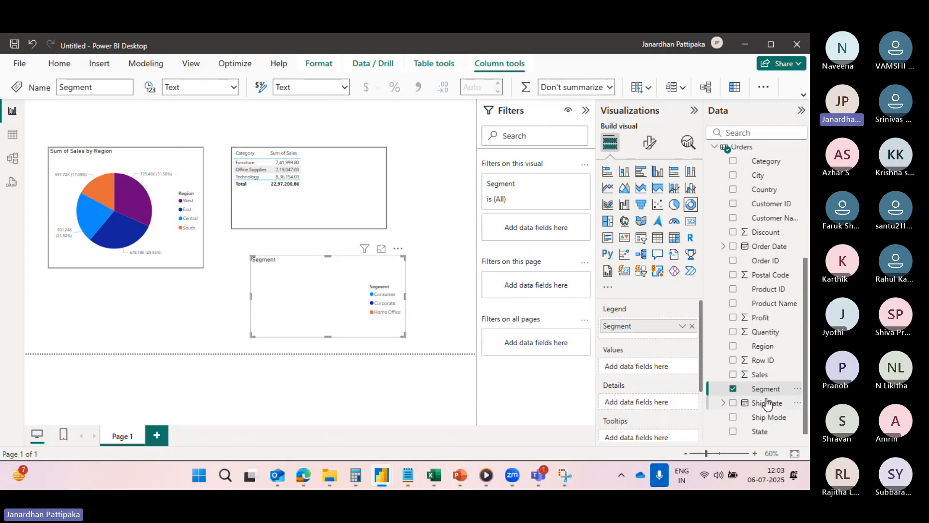
{"action": "left_click", "coordinate": [733, 375]}
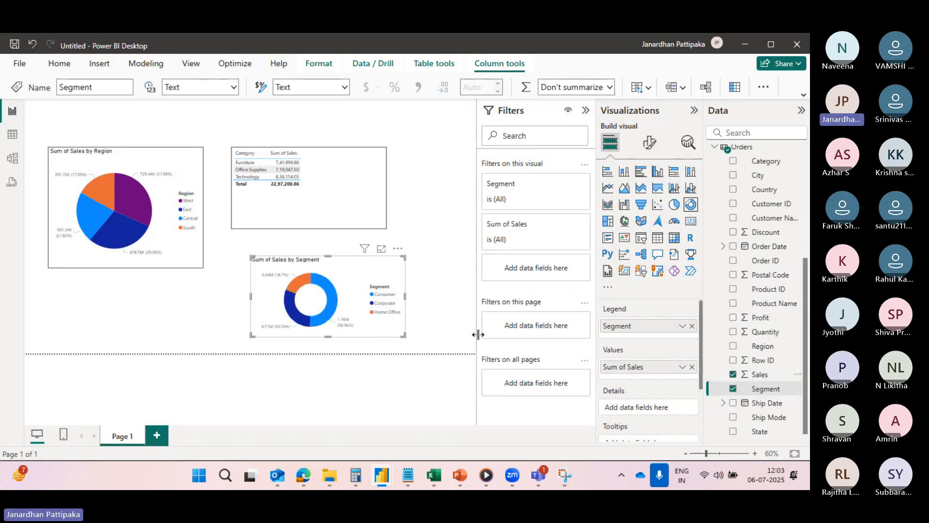
{"action": "left_click", "coordinate": [439, 294]}
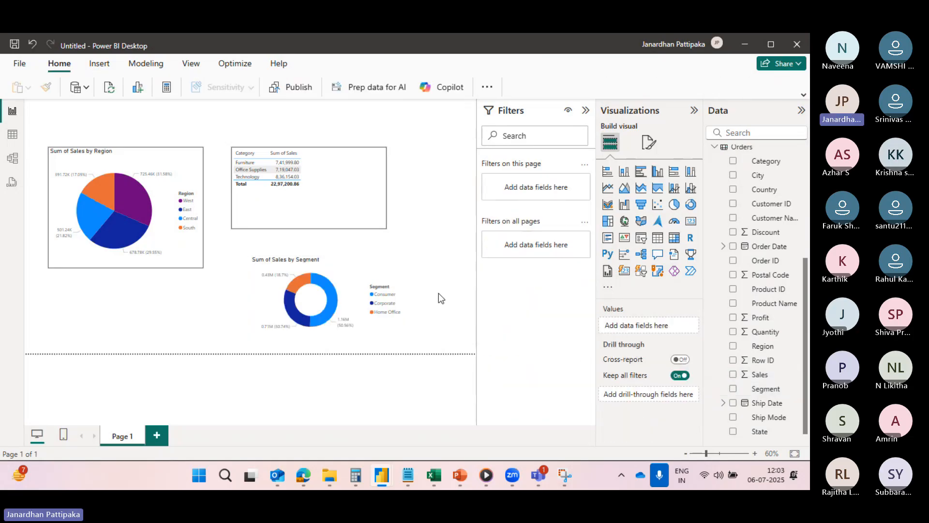
Step: Copy the Category sales table's formatting onto the Segment donut chart with Format Painter
{"action": "left_click", "coordinate": [335, 160]}
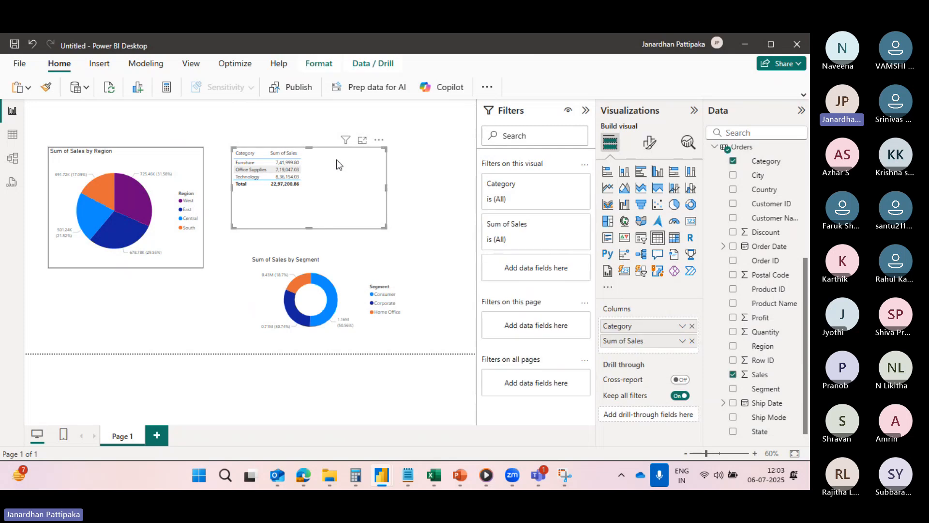
{"action": "left_click", "coordinate": [47, 88]}
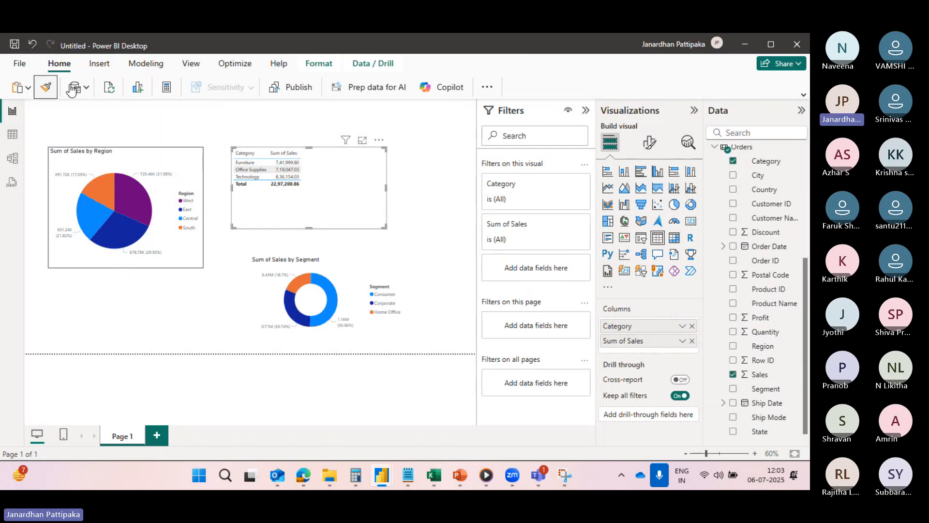
{"action": "left_click", "coordinate": [360, 273]}
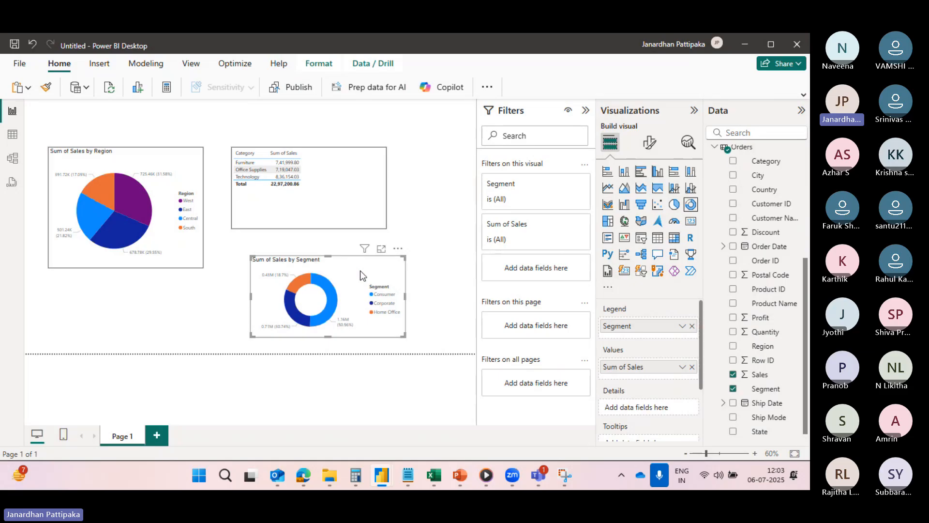
{"action": "left_click", "coordinate": [464, 287]}
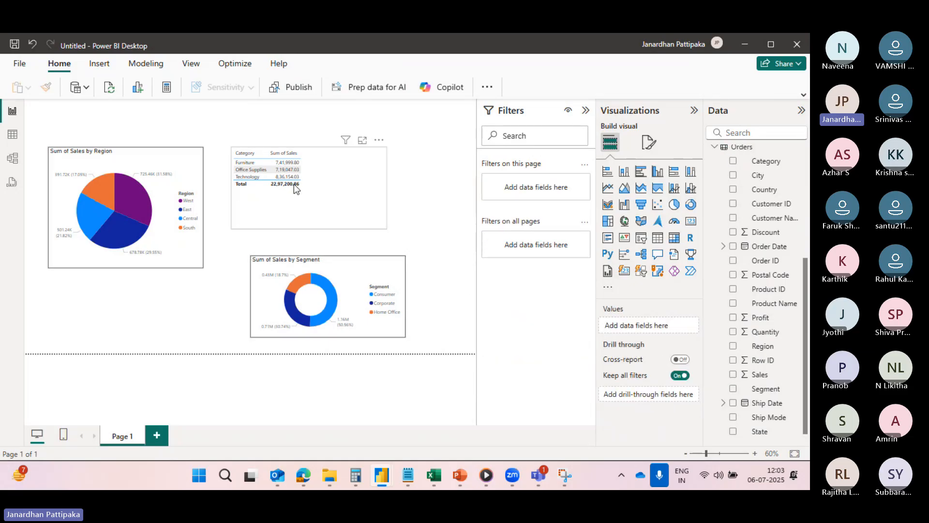
Step: Rearrange the visuals: pie chart near the page's upper-left corner, Category table beneath it, and donut chart beside the pie
{"action": "left_click_drag", "start_coordinate": [138, 163], "coordinate": [127, 138]}
{"action": "left_click_drag", "start_coordinate": [329, 169], "coordinate": [143, 281]}
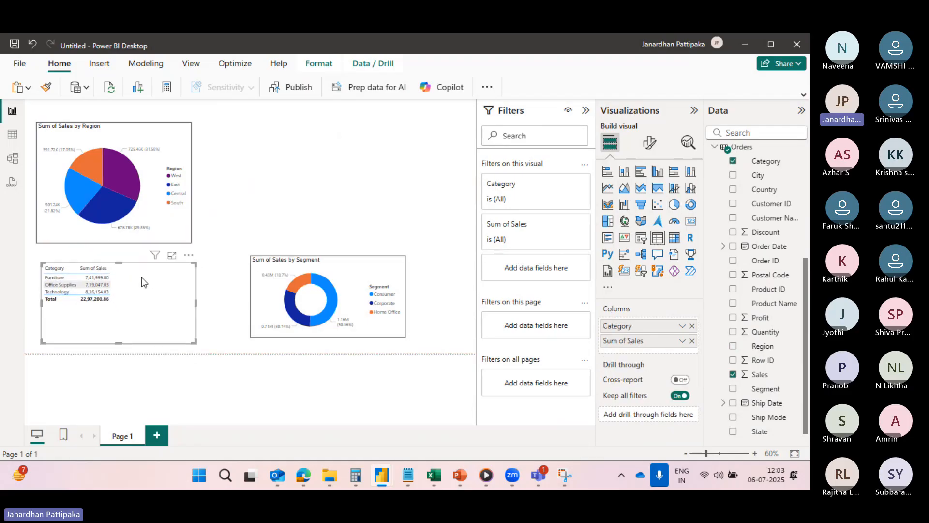
{"action": "left_click_drag", "start_coordinate": [360, 269], "coordinate": [312, 137]}
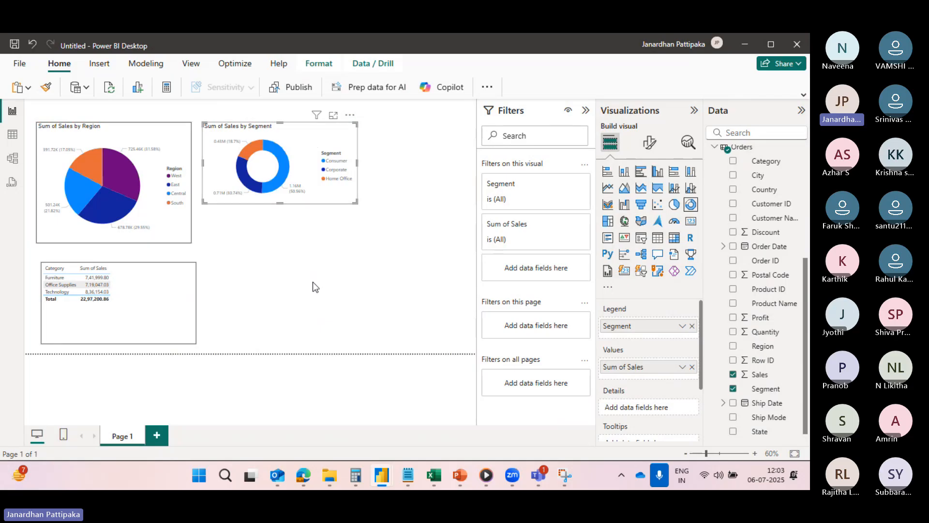
{"action": "left_click", "coordinate": [317, 298]}
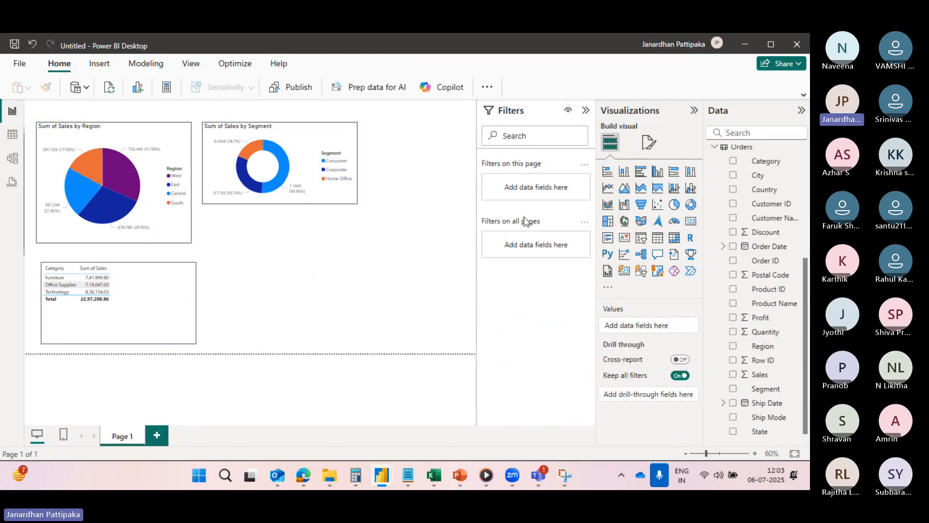
Step: Add an empty stacked column chart beside the Category table and enlarge the donut chart to the pie chart's height
{"action": "left_click", "coordinate": [625, 172]}
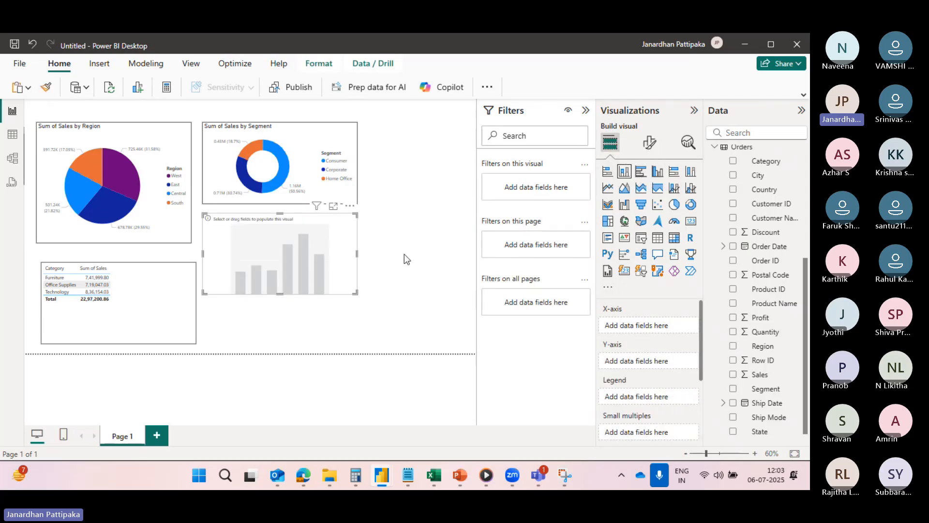
{"action": "left_click_drag", "start_coordinate": [327, 238], "coordinate": [335, 290]}
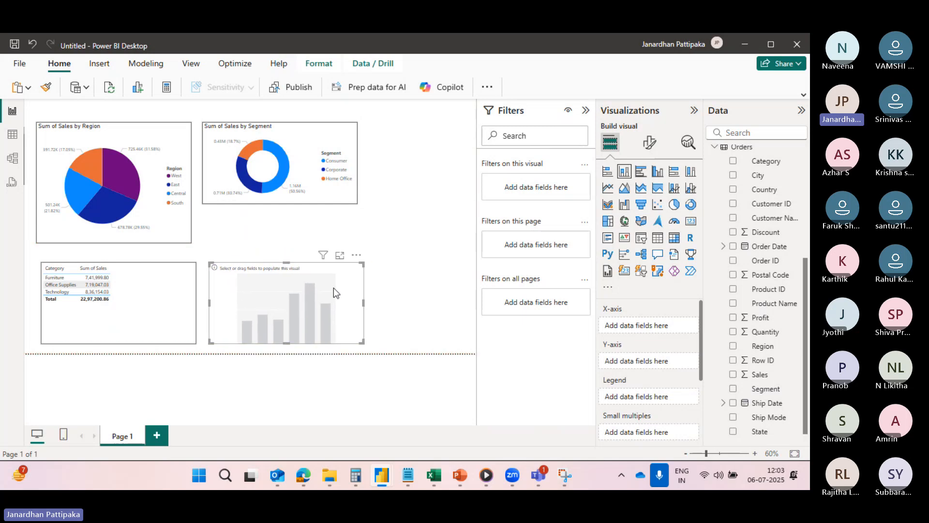
{"action": "left_click", "coordinate": [347, 203]}
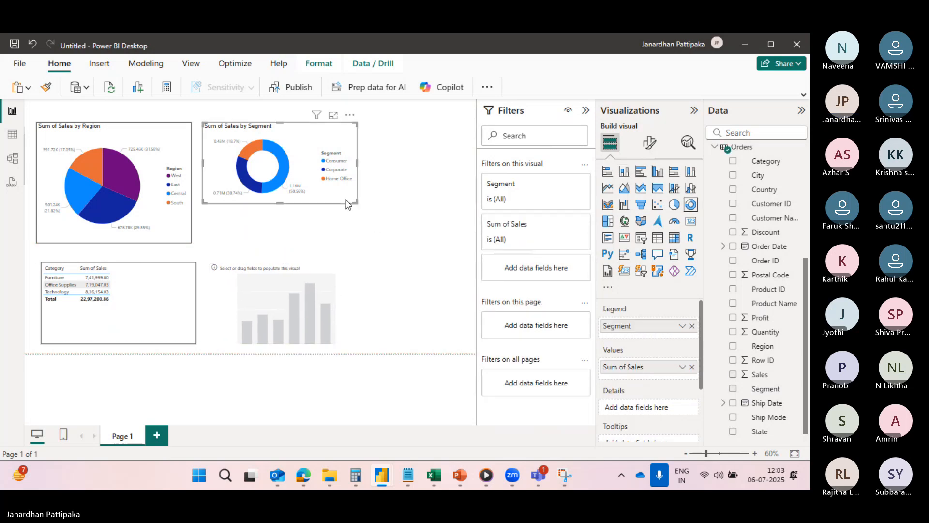
{"action": "left_click_drag", "start_coordinate": [356, 202], "coordinate": [358, 241]}
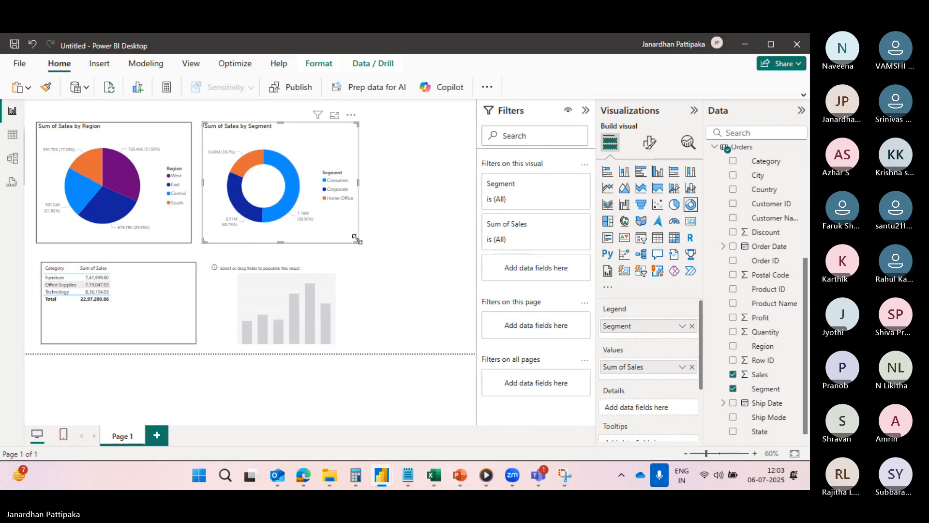
Step: Plot Sum of Sales by Region in the empty stacked column chart
{"action": "left_click", "coordinate": [341, 286]}
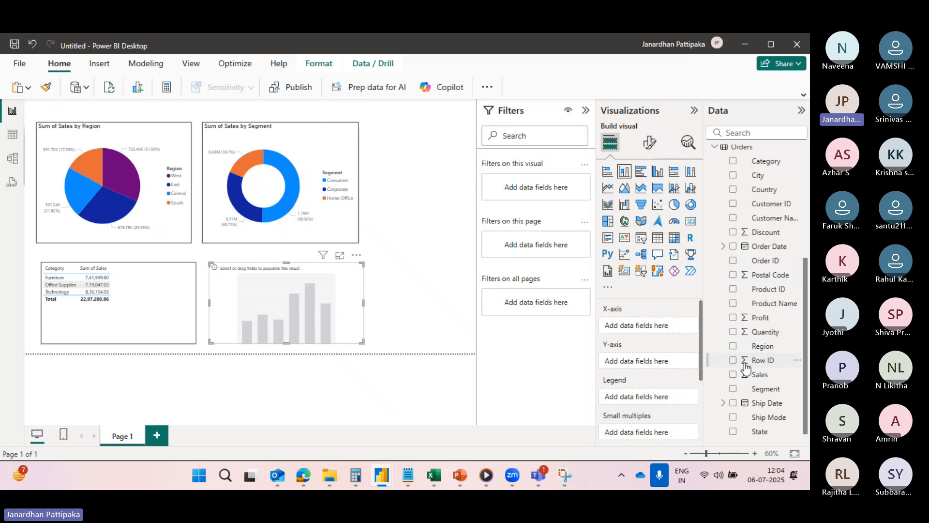
{"action": "left_click", "coordinate": [734, 346]}
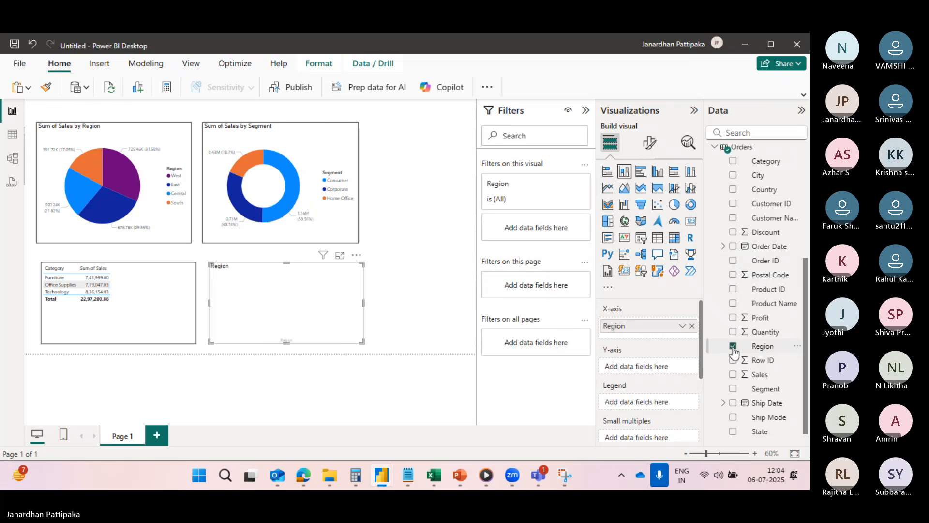
{"action": "left_click", "coordinate": [733, 375]}
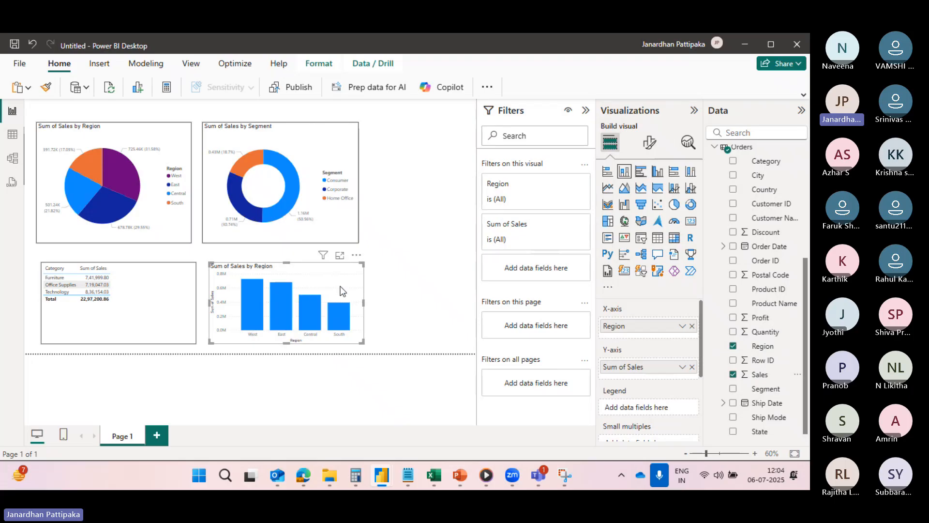
{"action": "left_click", "coordinate": [423, 252]}
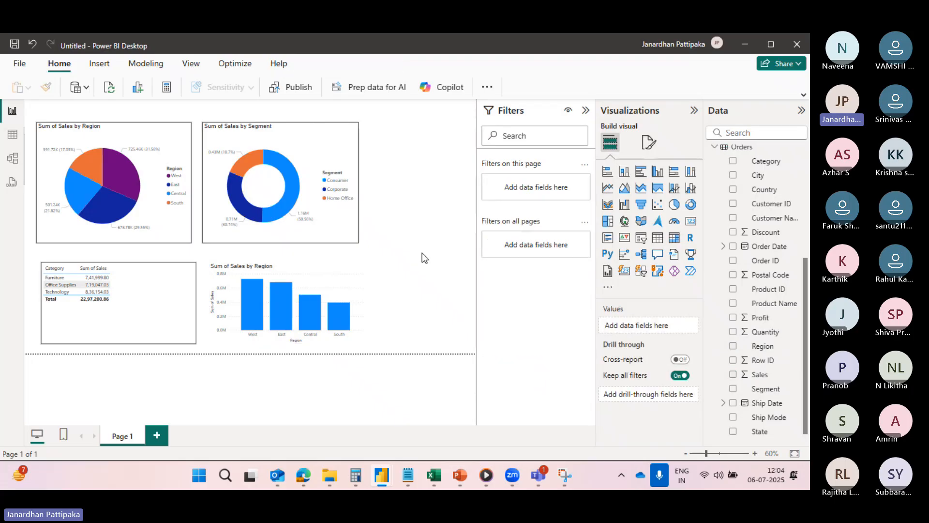
Step: Copy the donut chart's formatting onto the Sales by Region column chart with Format Painter
{"action": "left_click", "coordinate": [340, 148]}
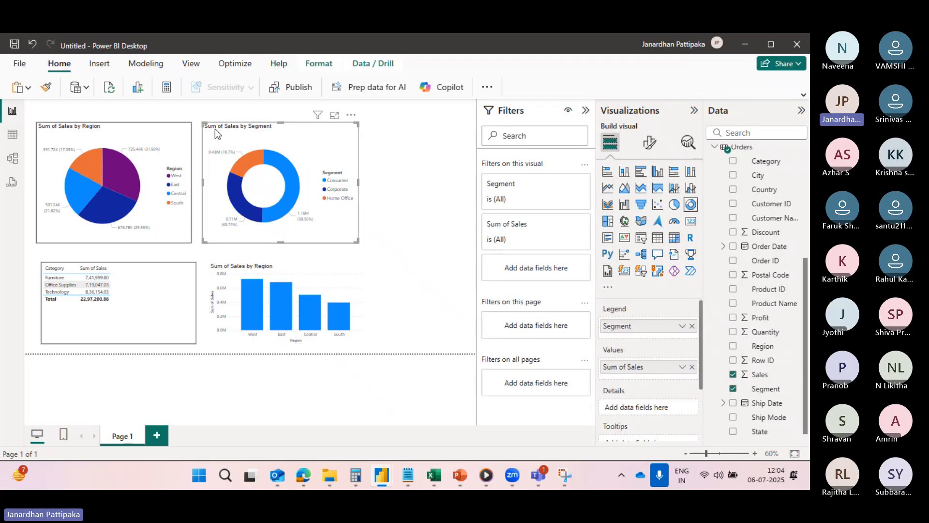
{"action": "left_click", "coordinate": [49, 88]}
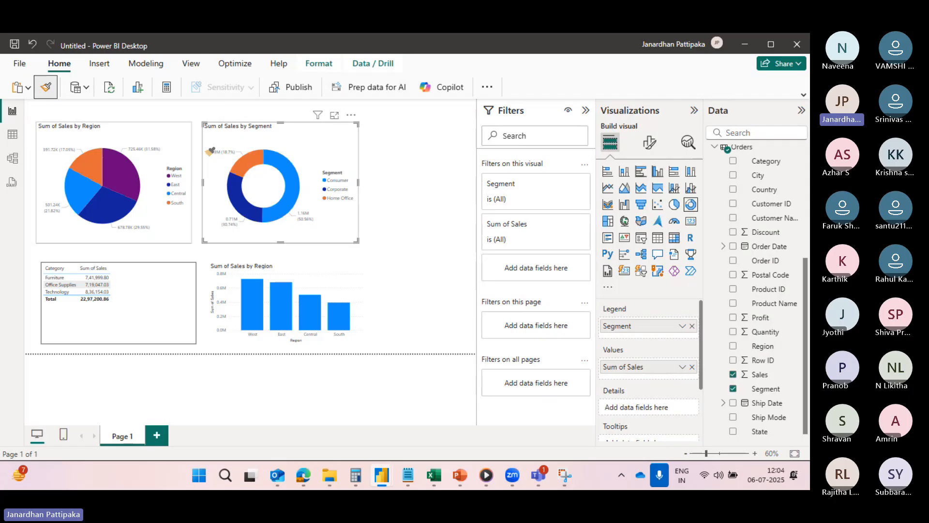
{"action": "left_click", "coordinate": [334, 266]}
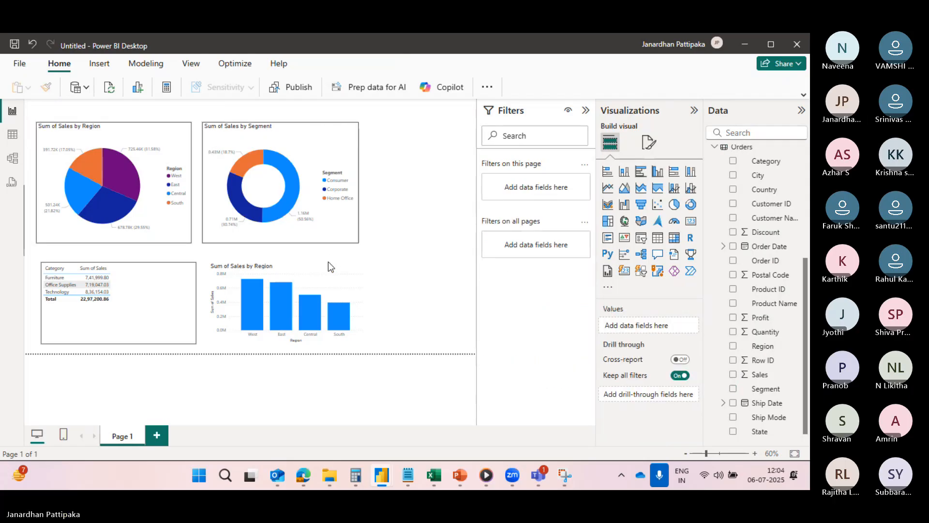
{"action": "left_click", "coordinate": [318, 153]}
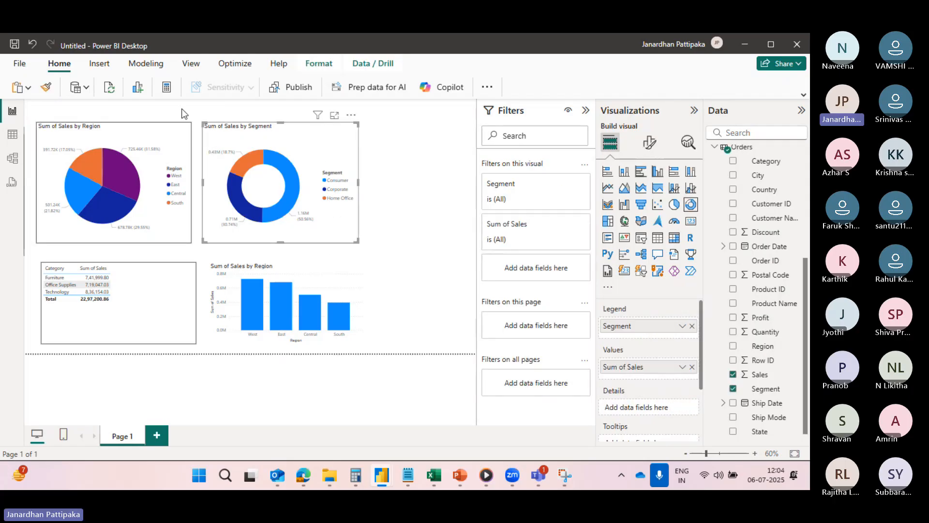
{"action": "left_click", "coordinate": [47, 88]}
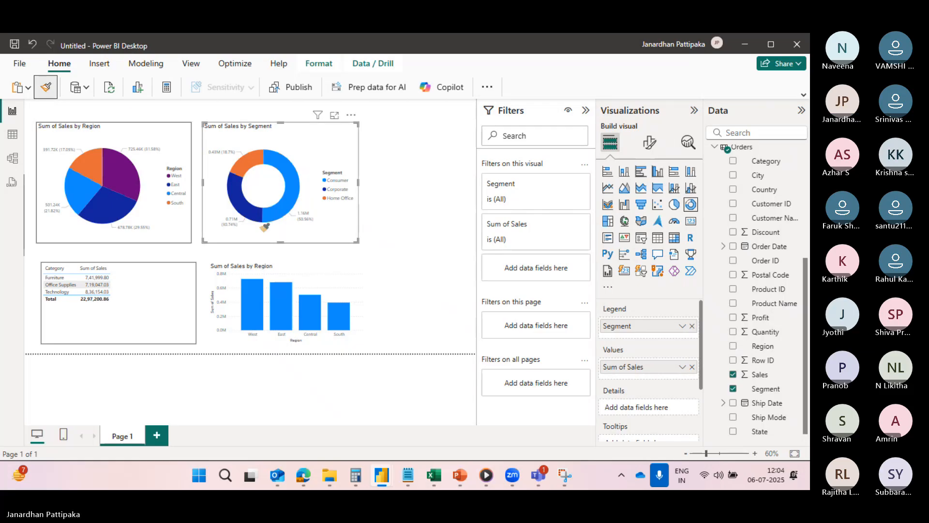
{"action": "left_click", "coordinate": [297, 266]}
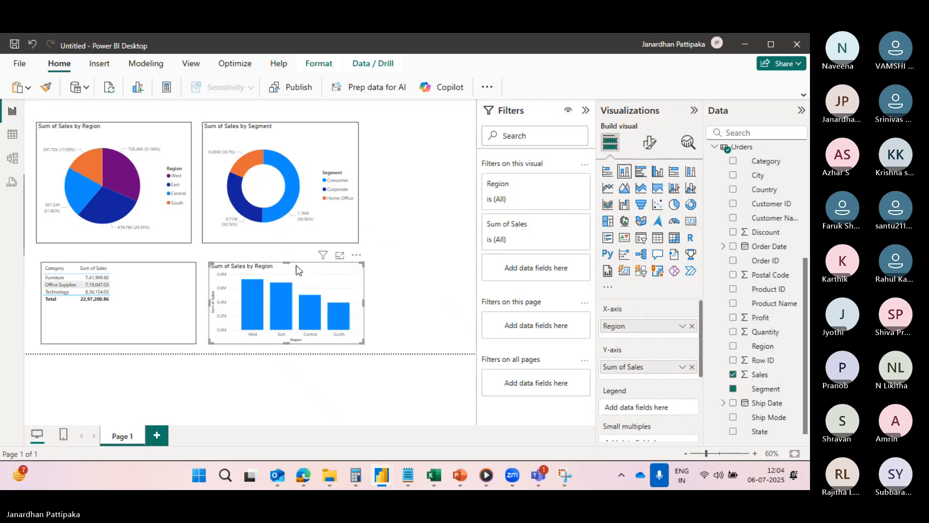
{"action": "left_click", "coordinate": [406, 287]}
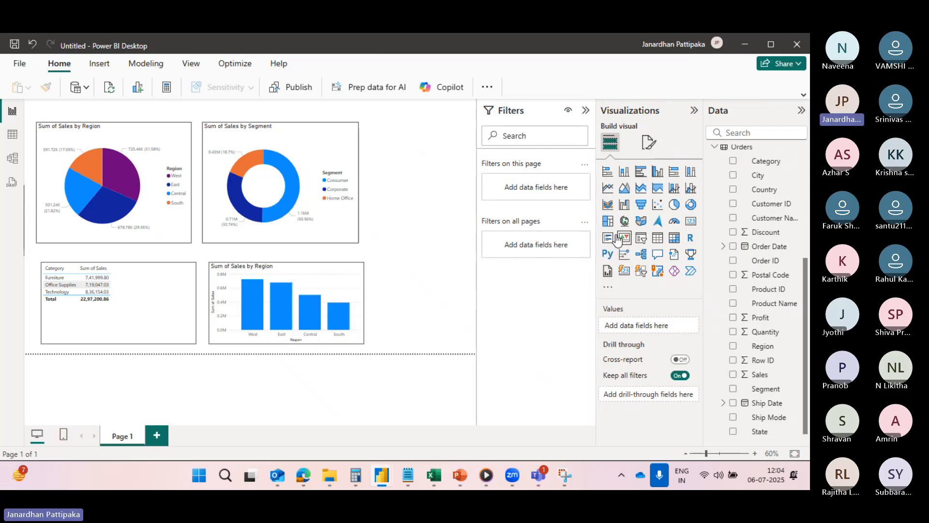
Step: Add a smaller Region slicer beside the donut chart, collapsing the Filters pane to widen the canvas
{"action": "left_click", "coordinate": [643, 242]}
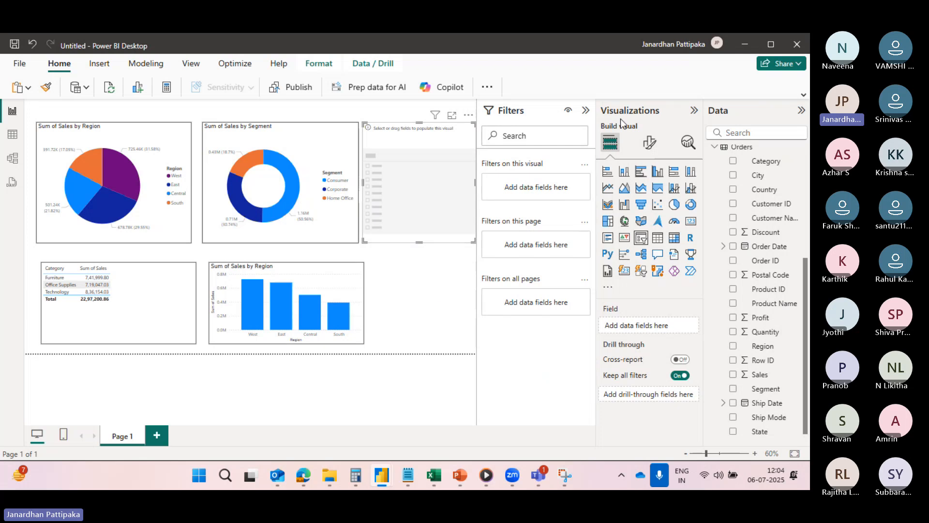
{"action": "left_click", "coordinate": [586, 112]}
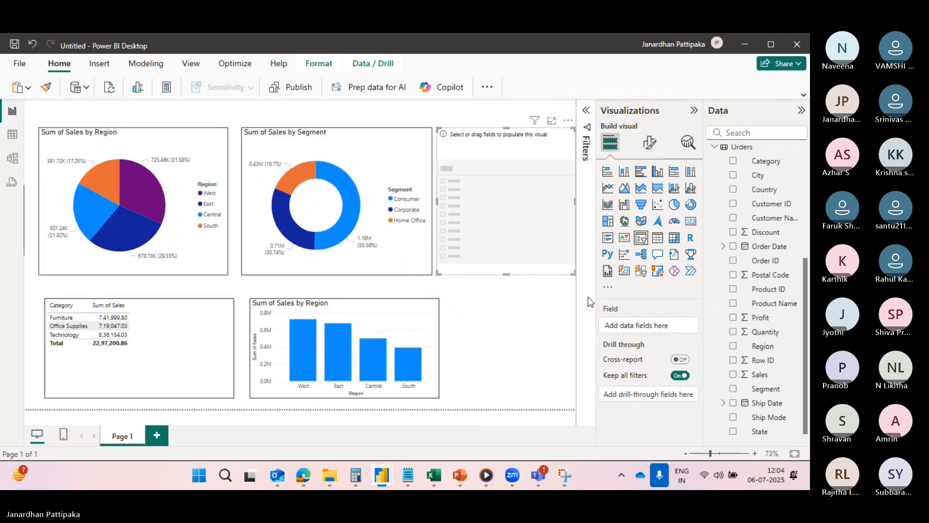
{"action": "left_click_drag", "start_coordinate": [572, 273], "coordinate": [551, 209]}
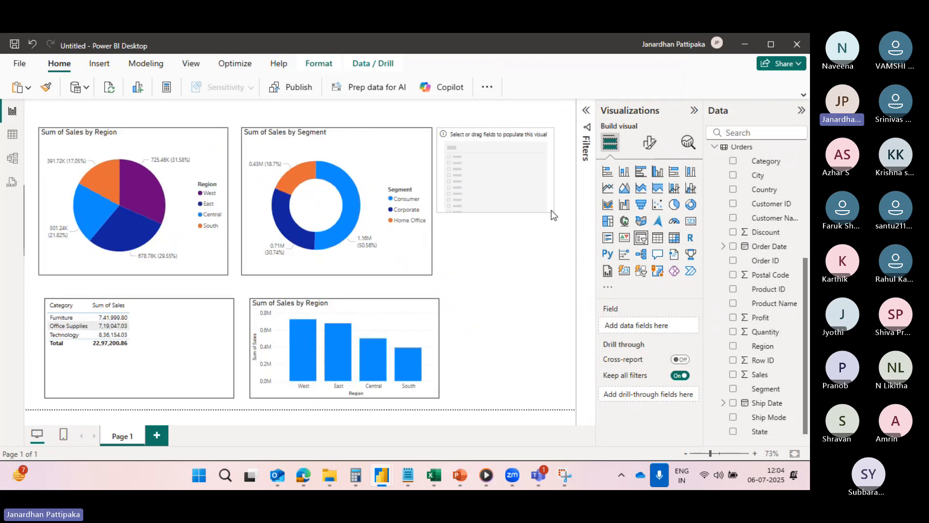
{"action": "left_click", "coordinate": [505, 279]}
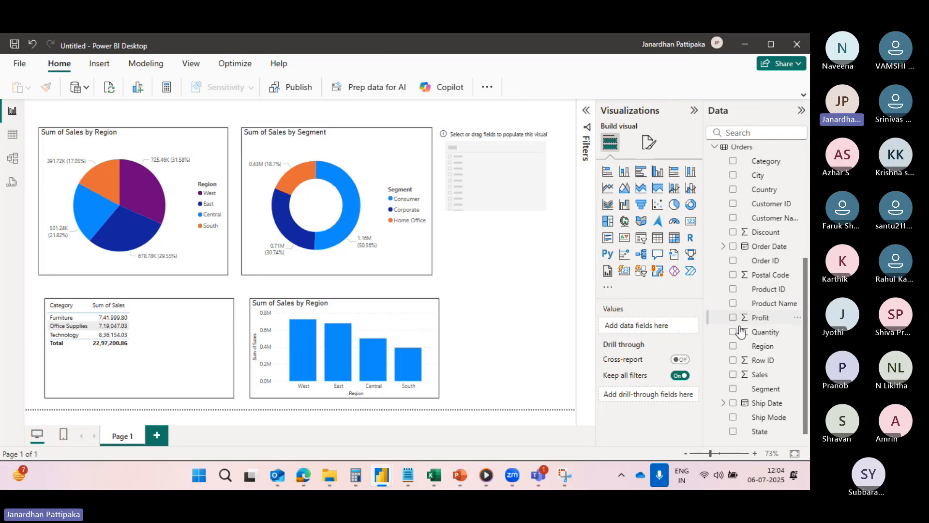
{"action": "left_click", "coordinate": [547, 175]}
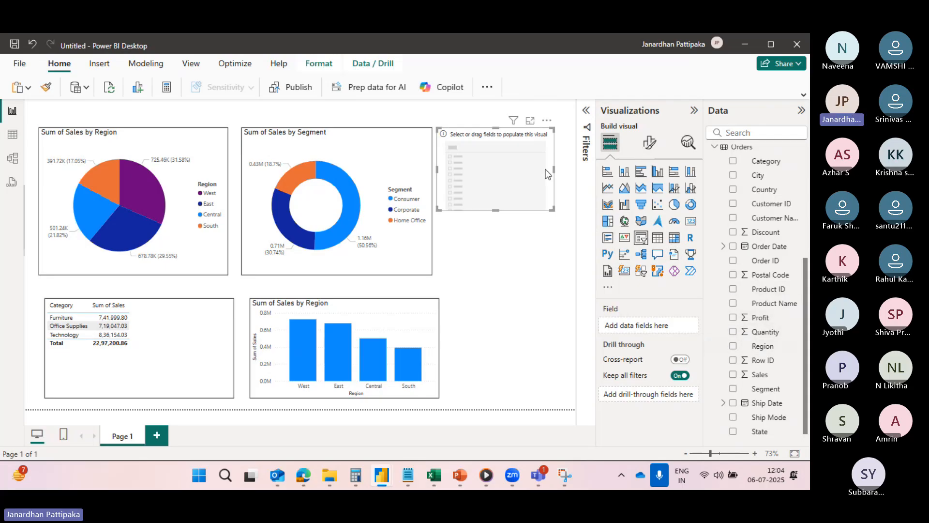
{"action": "left_click", "coordinate": [733, 346]}
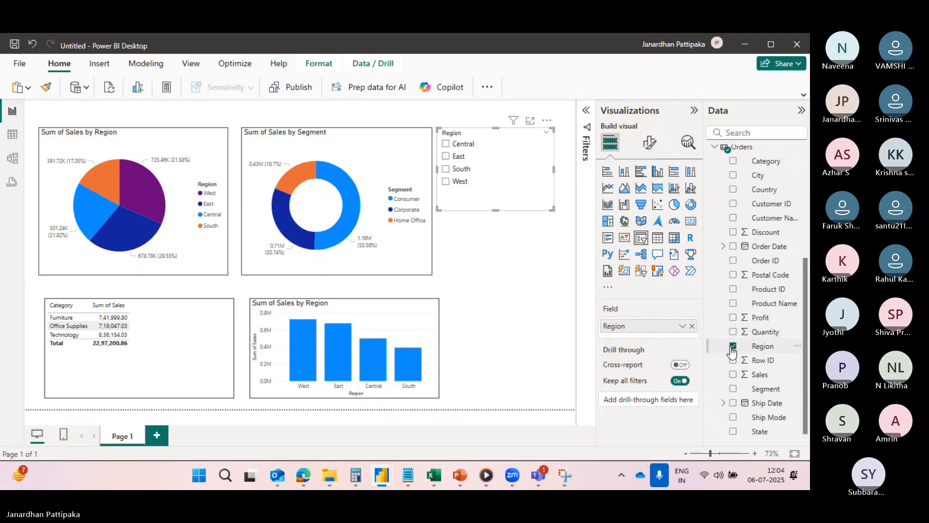
Step: Copy the donut chart's formatting onto the Region slicer with Format Painter and clear the slicer's selection
{"action": "left_click", "coordinate": [530, 272]}
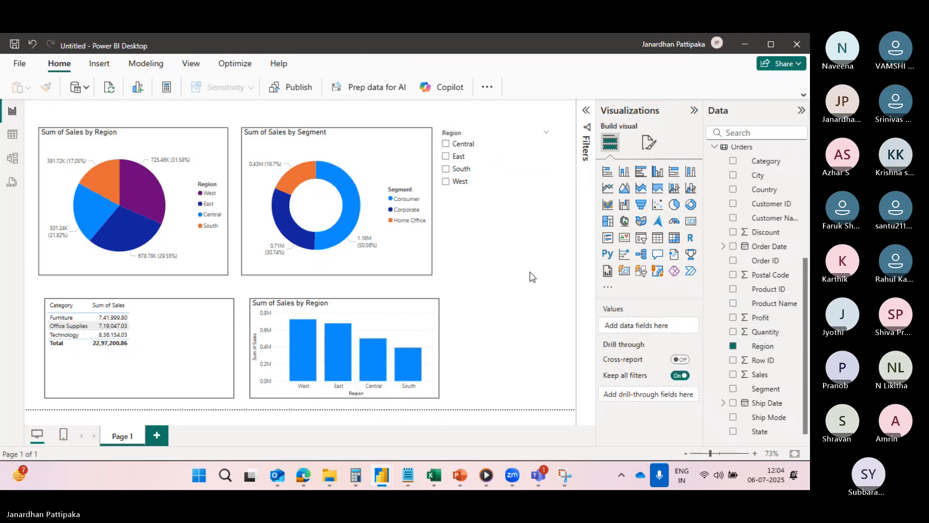
{"action": "left_click", "coordinate": [387, 145]}
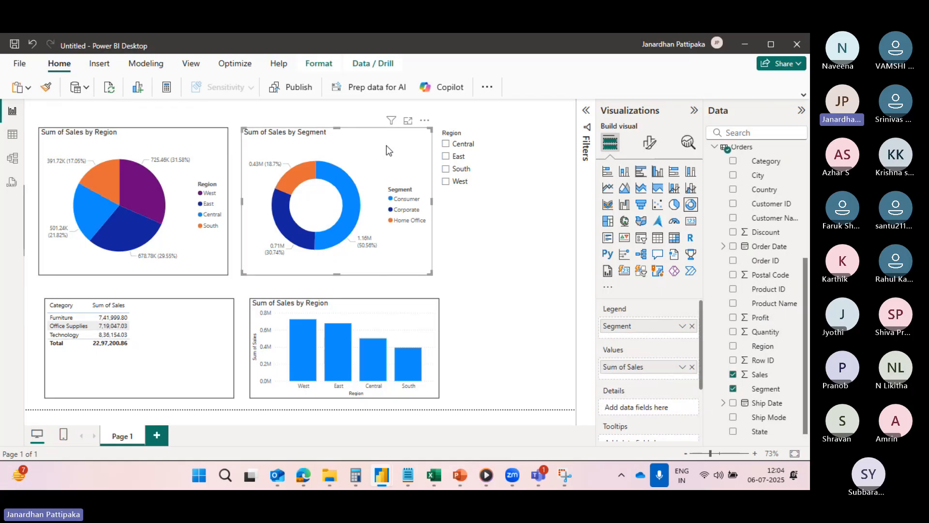
{"action": "left_click", "coordinate": [46, 87]}
{"action": "left_click", "coordinate": [494, 143]}
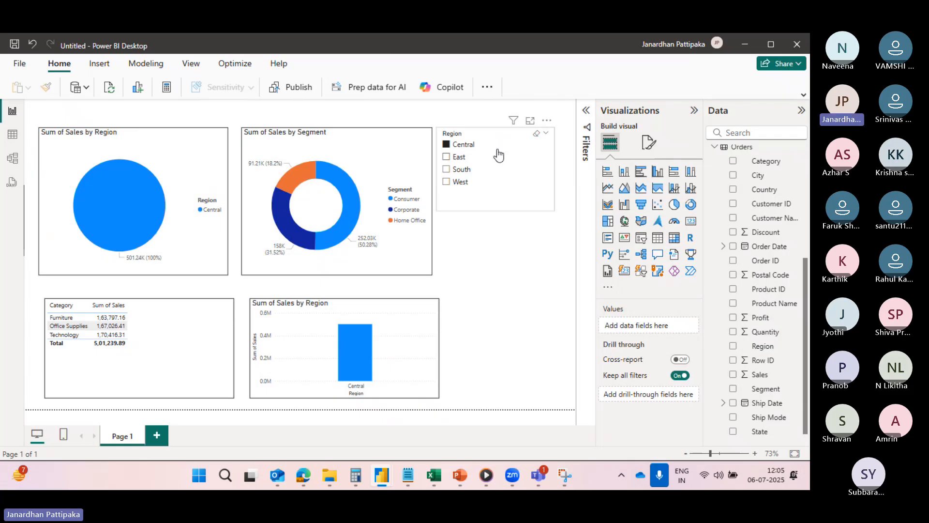
{"action": "left_click", "coordinate": [537, 135]}
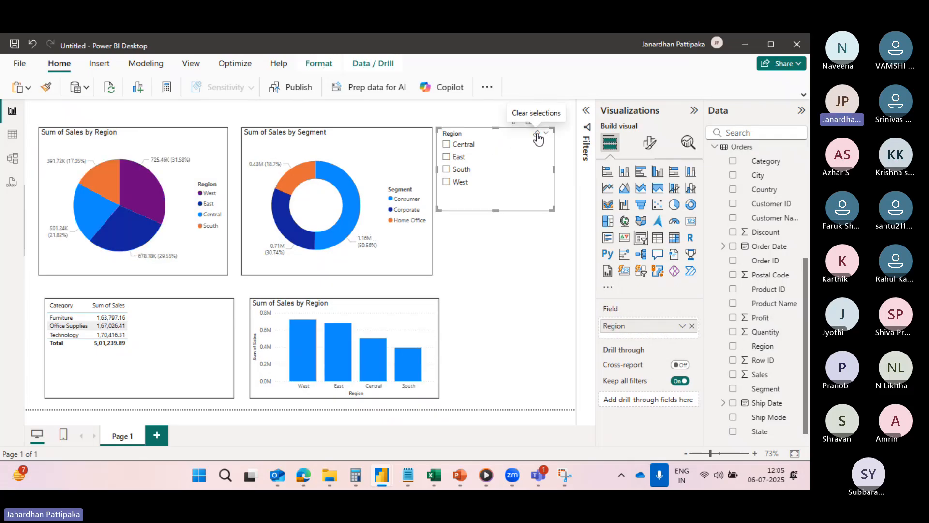
{"action": "left_click", "coordinate": [530, 292]}
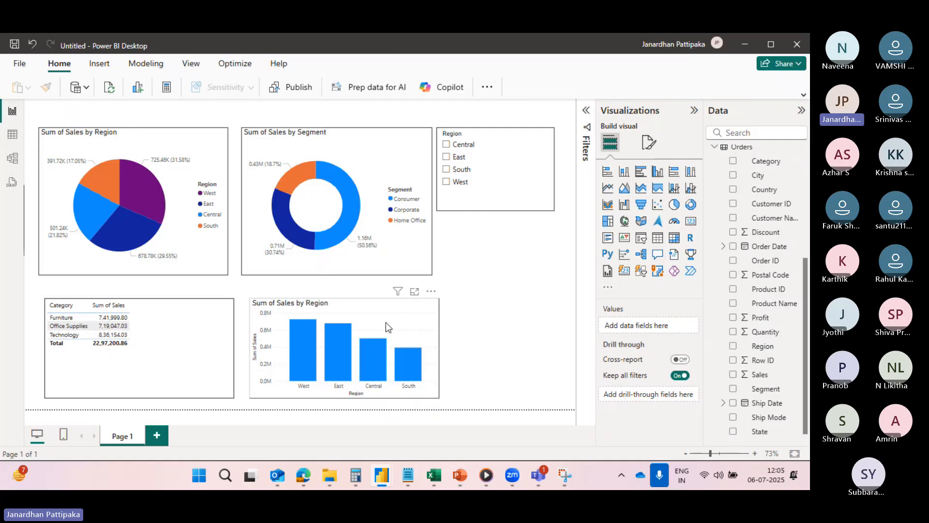
Step: Filter the page by Central, East and South in turn with the Region slicer and examine the effect on the visuals
{"action": "left_click", "coordinate": [447, 145]}
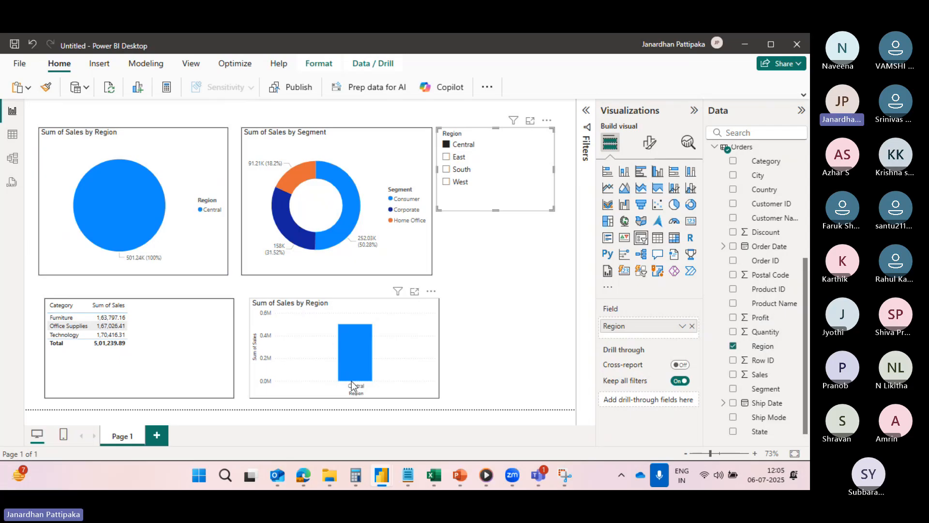
{"action": "mouse_move", "coordinate": [352, 383]}
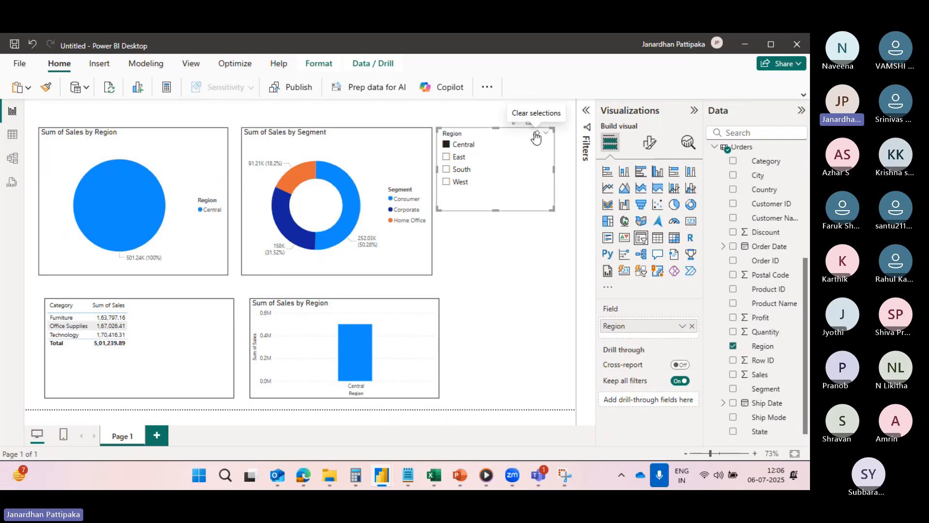
{"action": "left_click", "coordinate": [536, 134]}
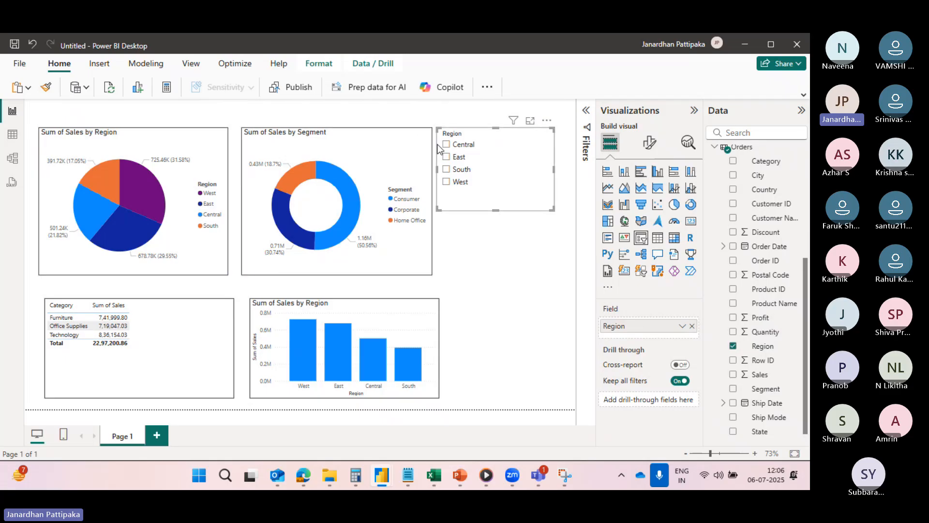
{"action": "left_click", "coordinate": [446, 158]}
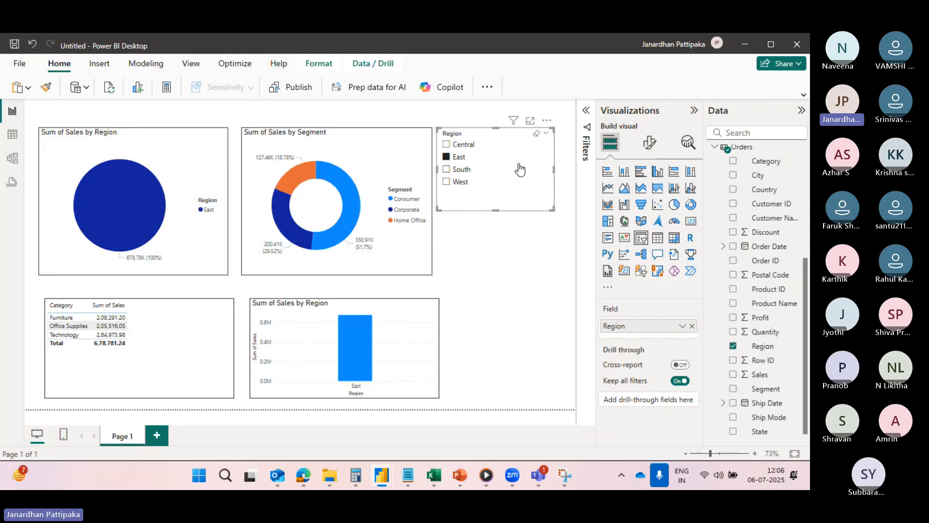
{"action": "left_click", "coordinate": [447, 170]}
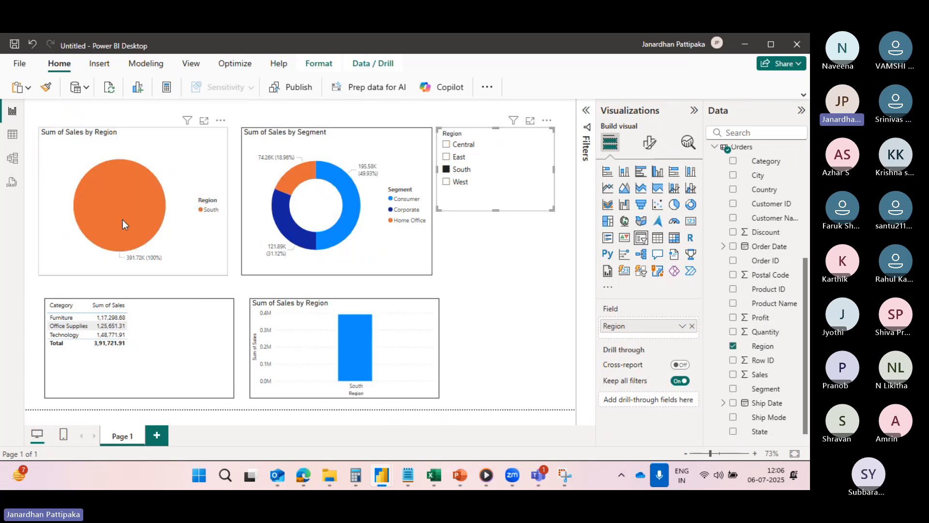
{"action": "mouse_move", "coordinate": [123, 224]}
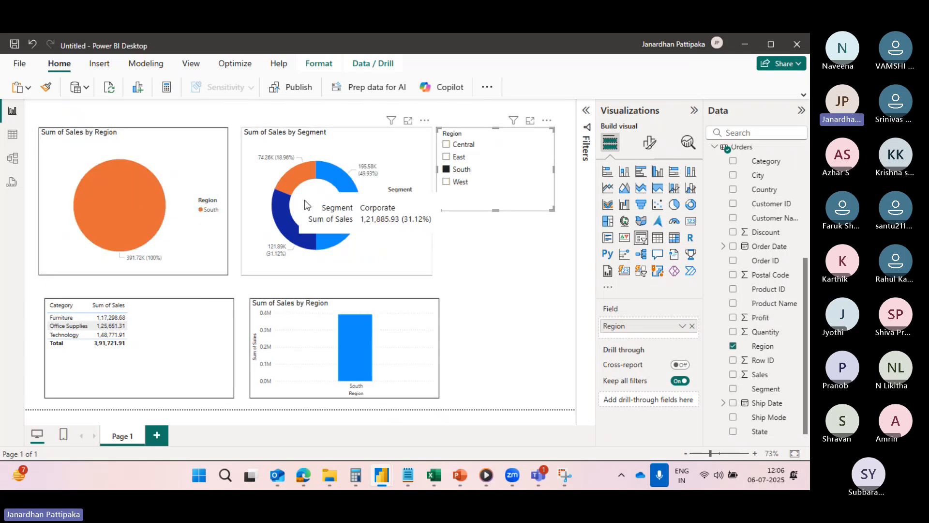
{"action": "mouse_move", "coordinate": [263, 162]}
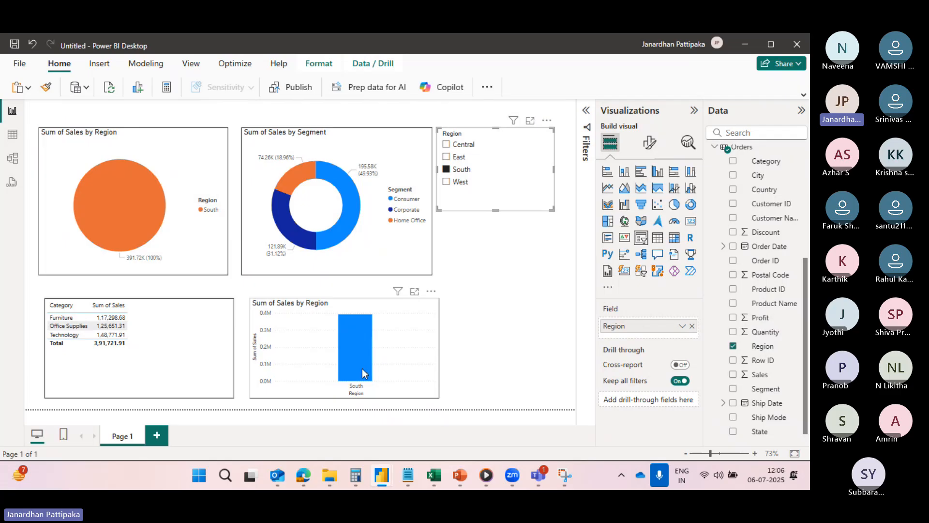
Step: Turn on data labels for the Sum of Sales by Region column chart
{"action": "left_click", "coordinate": [384, 300]}
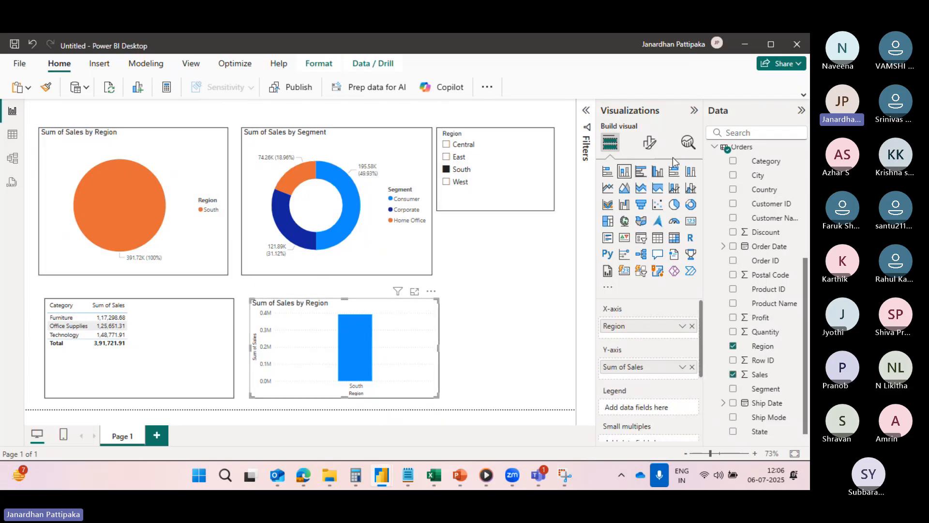
{"action": "left_click", "coordinate": [650, 145]}
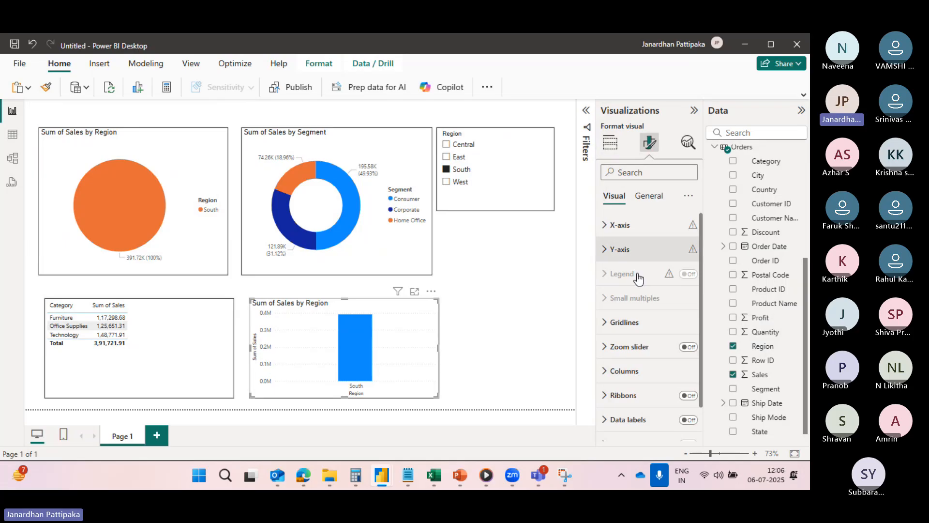
{"action": "left_click", "coordinate": [688, 420]}
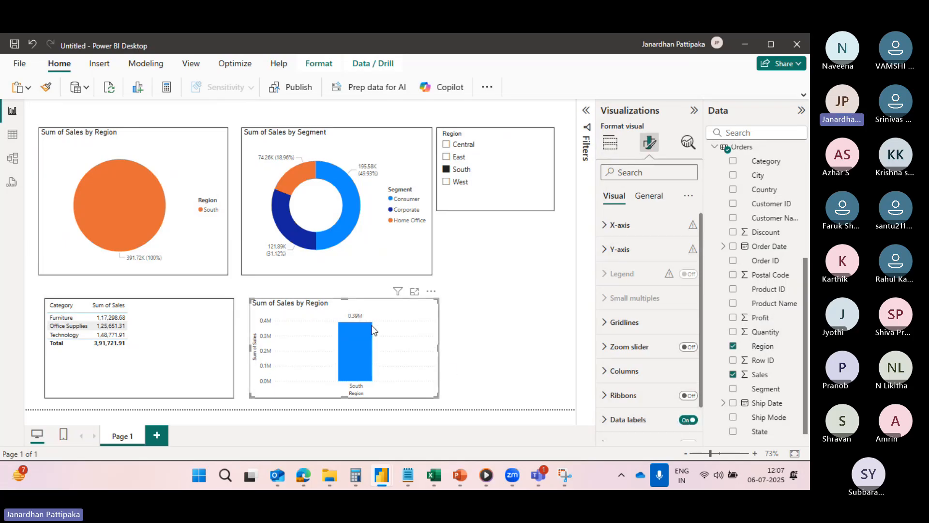
{"action": "mouse_move", "coordinate": [370, 329]}
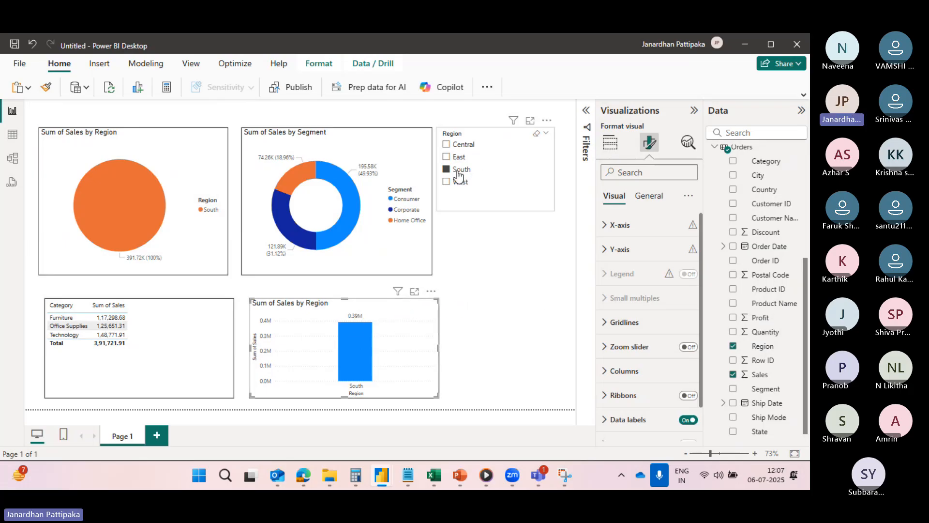
Step: Filter the page to West with the Region slicer, examine the visuals, and clear the slicer's selection
{"action": "left_click", "coordinate": [444, 183]}
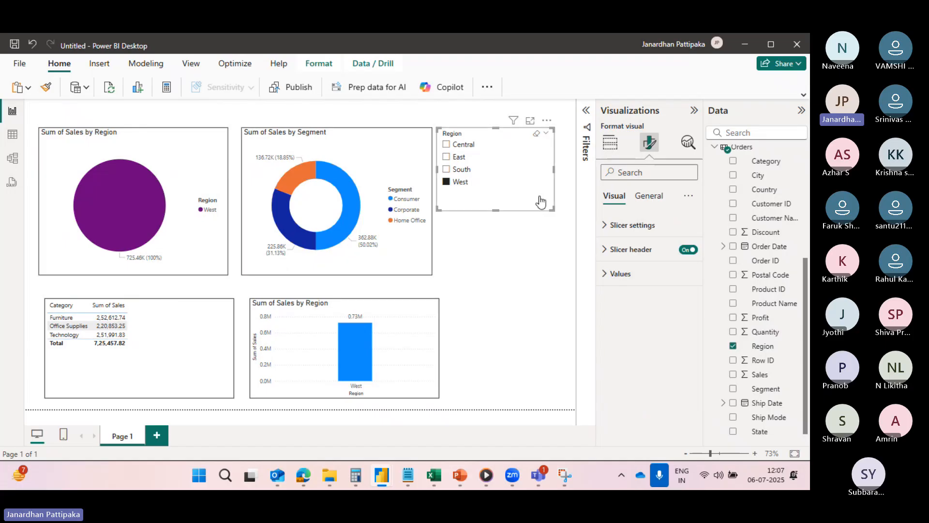
{"action": "left_click", "coordinate": [610, 151]}
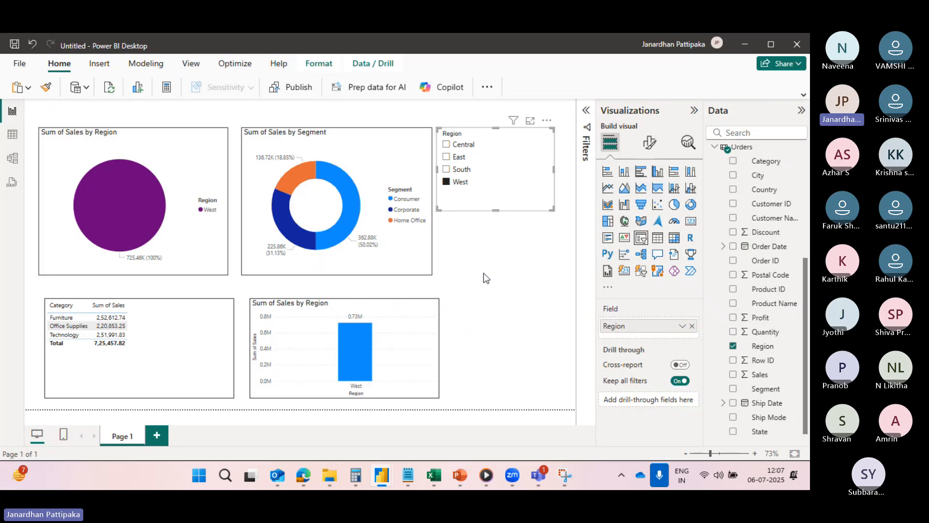
{"action": "left_click", "coordinate": [507, 262]}
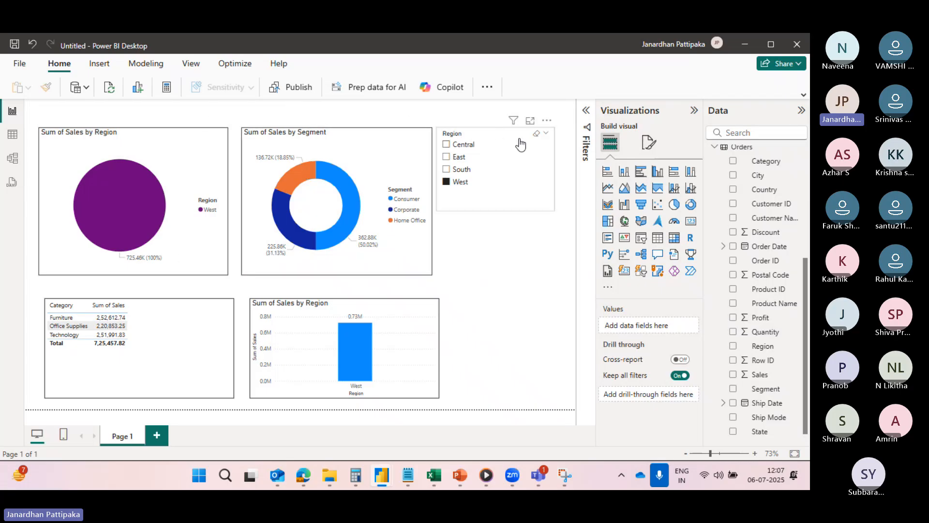
{"action": "left_click", "coordinate": [537, 135]}
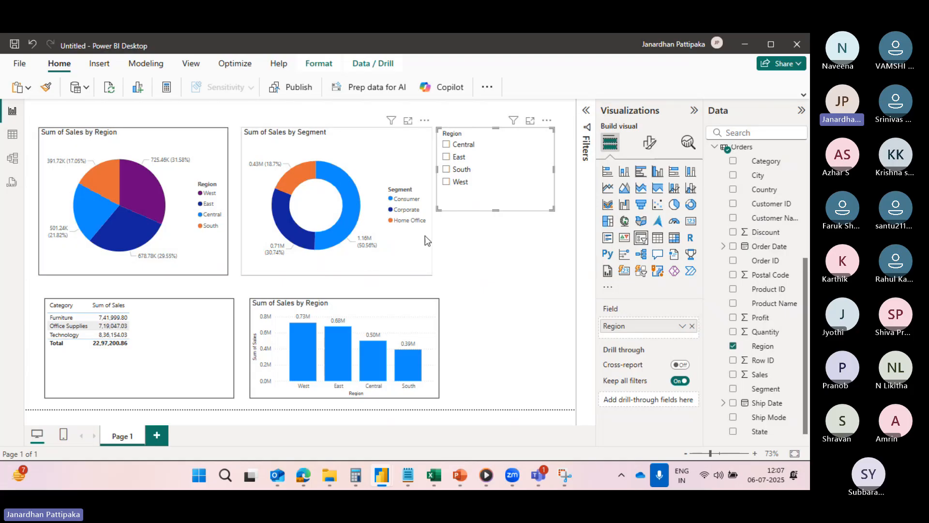
Step: Switch to the demo presentation in PowerPoint, view the Data Analysis using Power BI slide full screen, and return to Power BI Desktop
{"action": "mouse_move", "coordinate": [461, 486]}
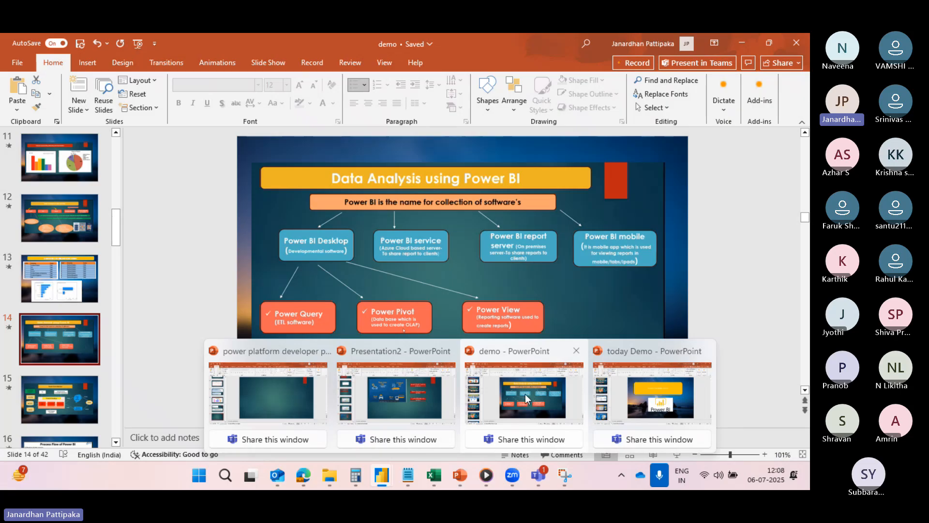
{"action": "left_click", "coordinate": [525, 394]}
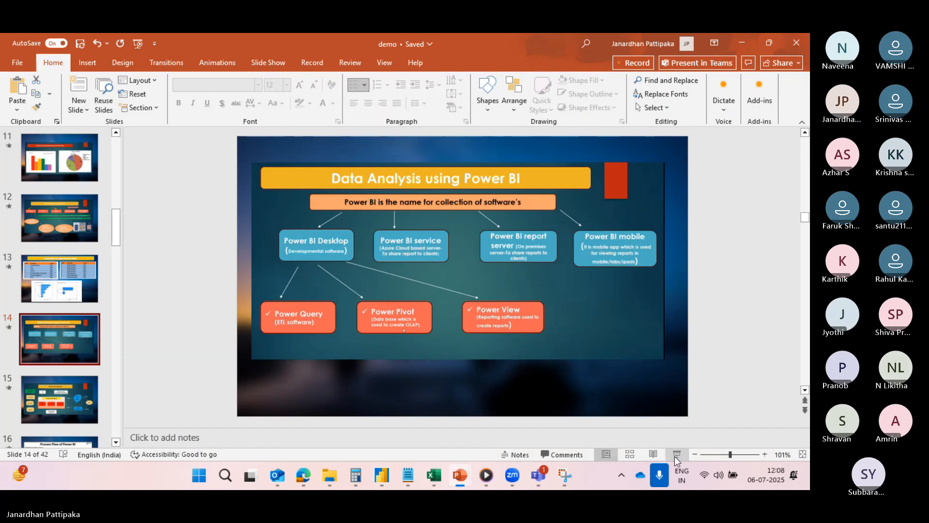
{"action": "left_click", "coordinate": [674, 456]}
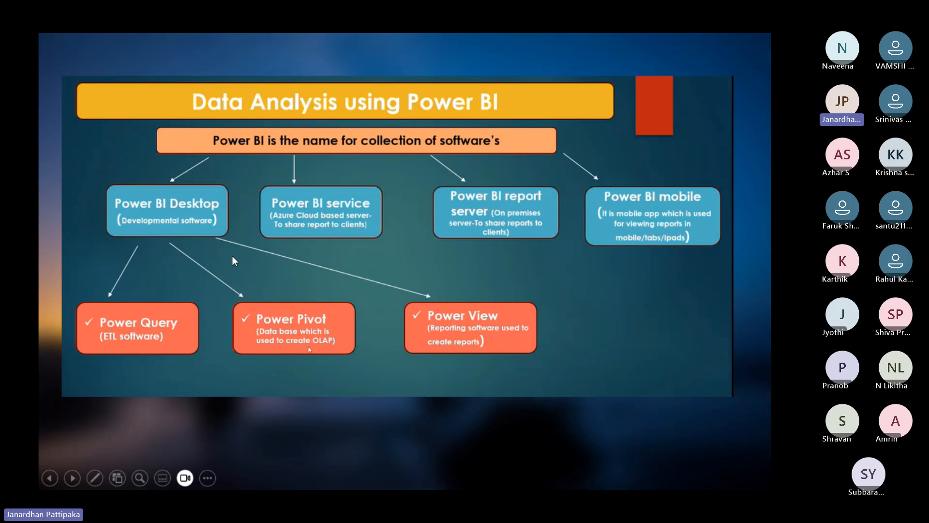
{"action": "key", "text": "Escape"}
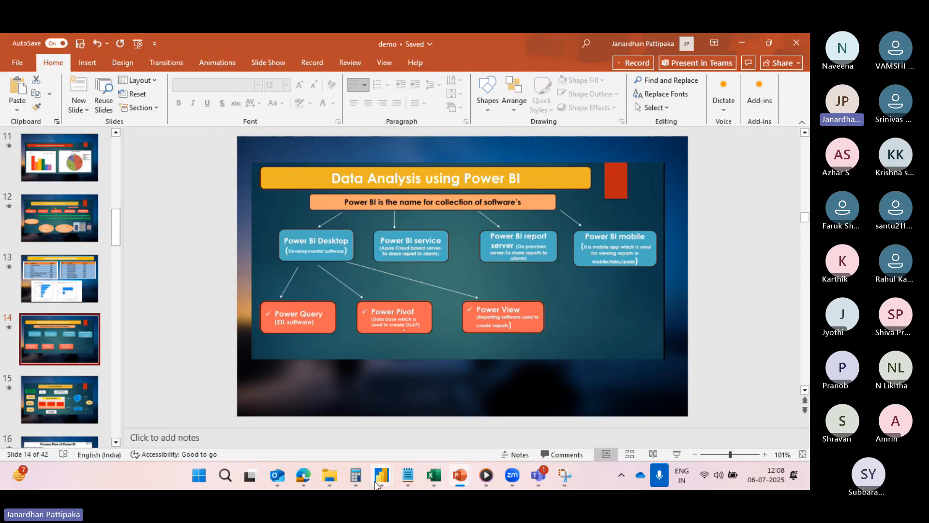
{"action": "mouse_move", "coordinate": [374, 478]}
{"action": "left_click", "coordinate": [426, 406]}
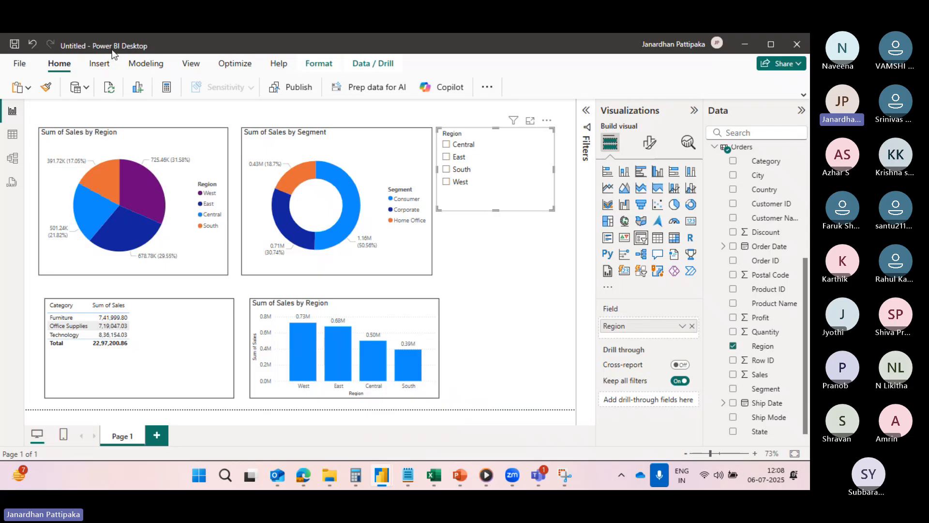
Step: Go back to the PowerPoint demo, show the Power Query, Power Pivot and Power View slide full screen, and reveal the desktop
{"action": "key", "text": "alt+Tab"}
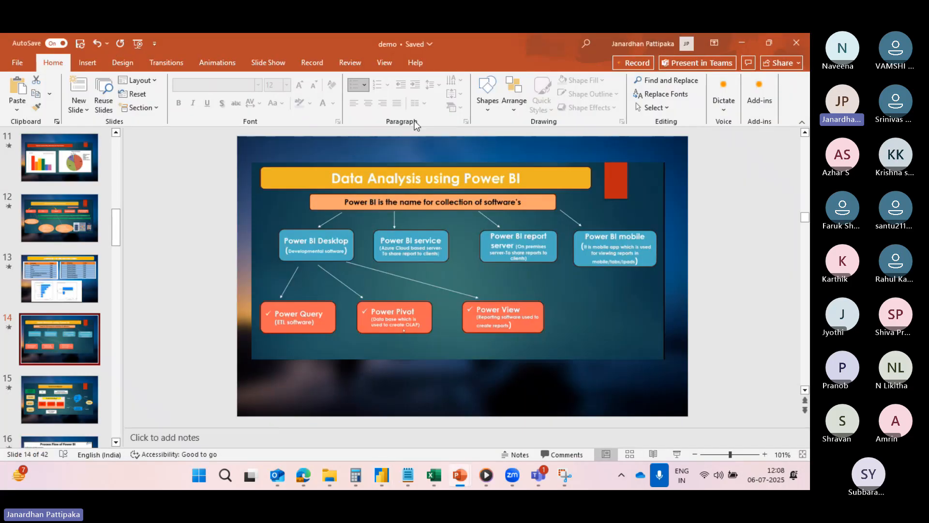
{"action": "left_click", "coordinate": [677, 453]}
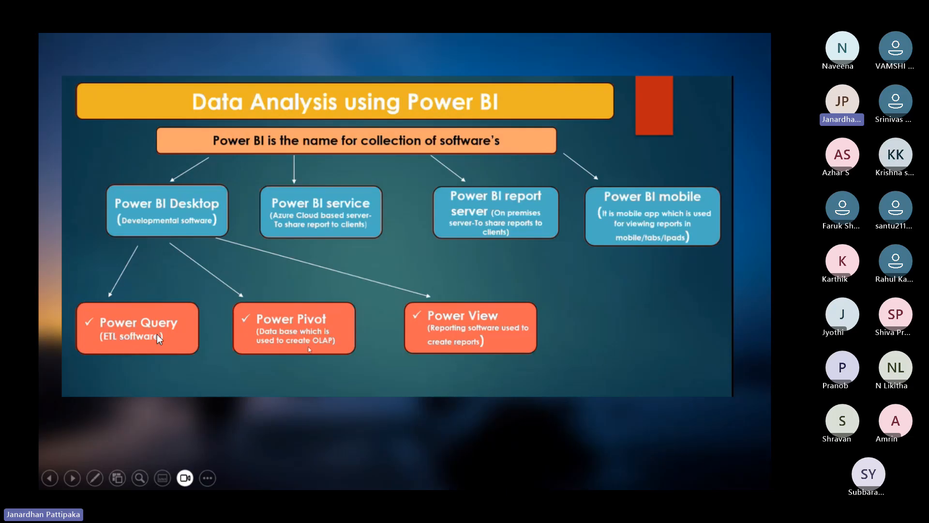
{"action": "key", "text": "Escape"}
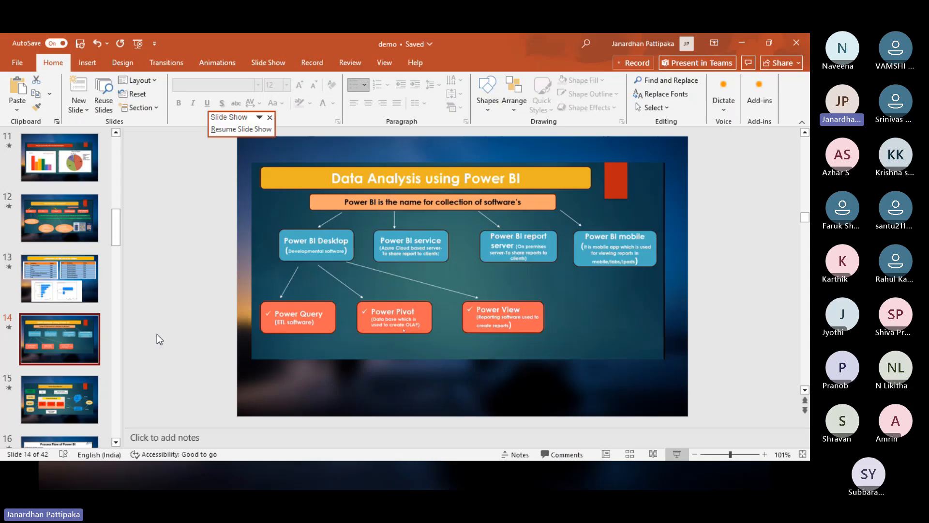
{"action": "left_click", "coordinate": [268, 335]}
{"action": "key", "text": "shift+F5"}
{"action": "key", "text": "super+d"}
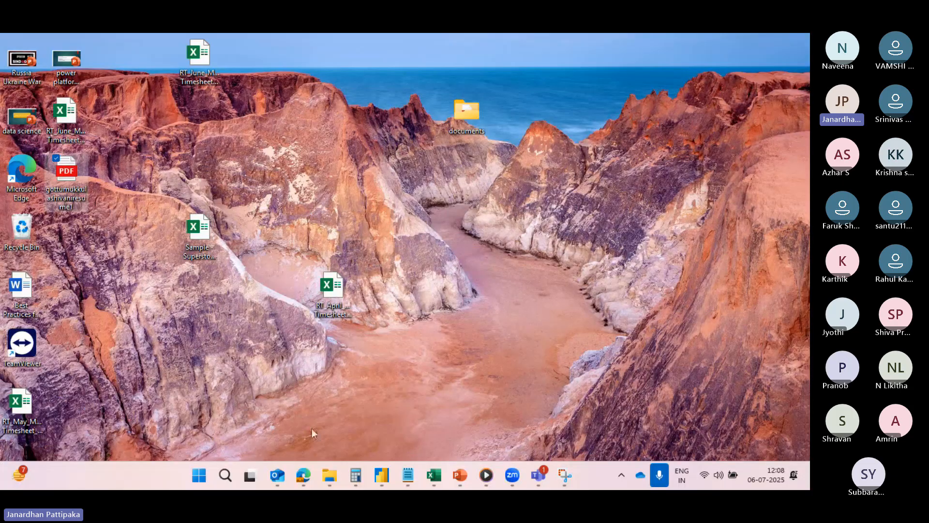
Step: Switch to the Power BI Desktop report with the charts, open Power Query Editor, and show its Transform commands
{"action": "mouse_move", "coordinate": [382, 472]}
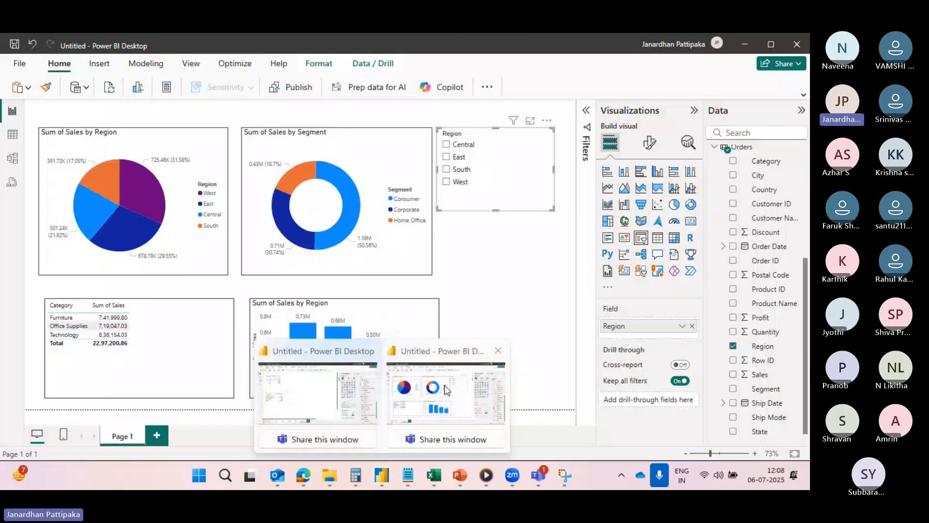
{"action": "left_click", "coordinate": [445, 385]}
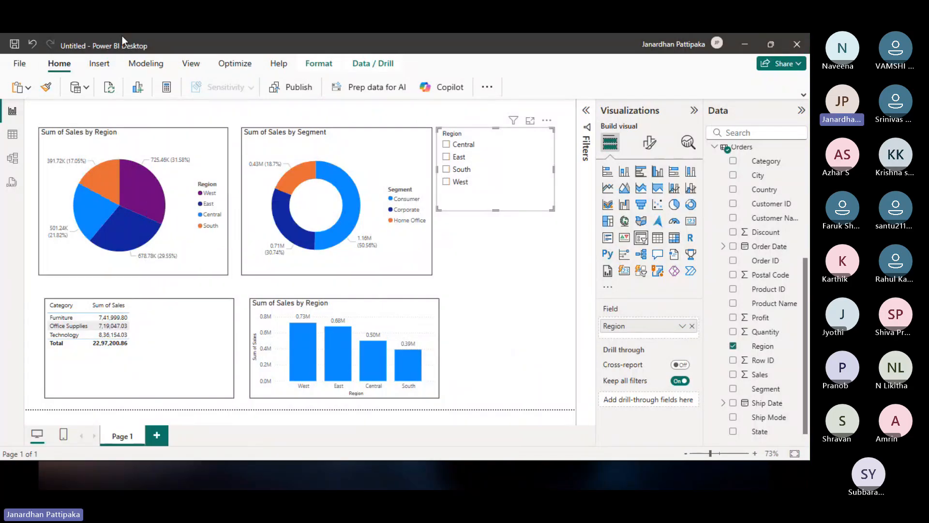
{"action": "left_click", "coordinate": [487, 88]}
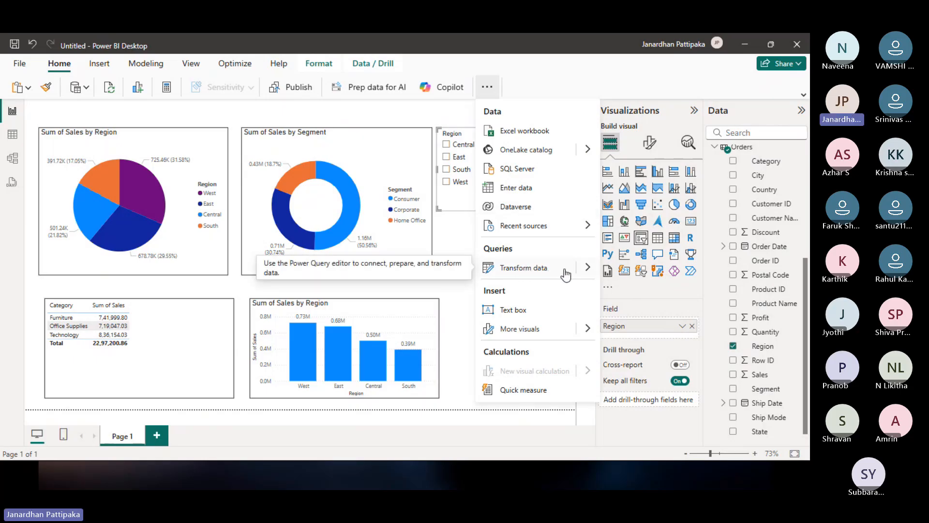
{"action": "mouse_move", "coordinate": [587, 272]}
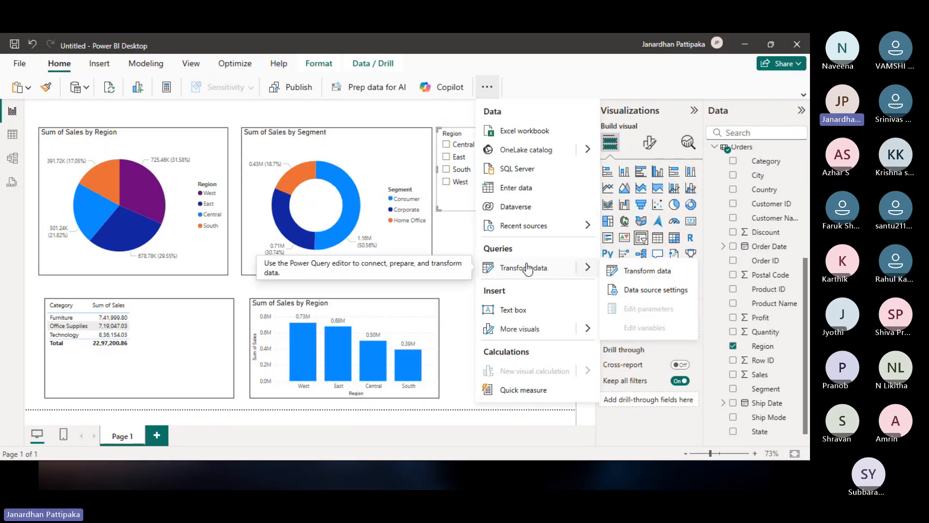
{"action": "left_click", "coordinate": [638, 272]}
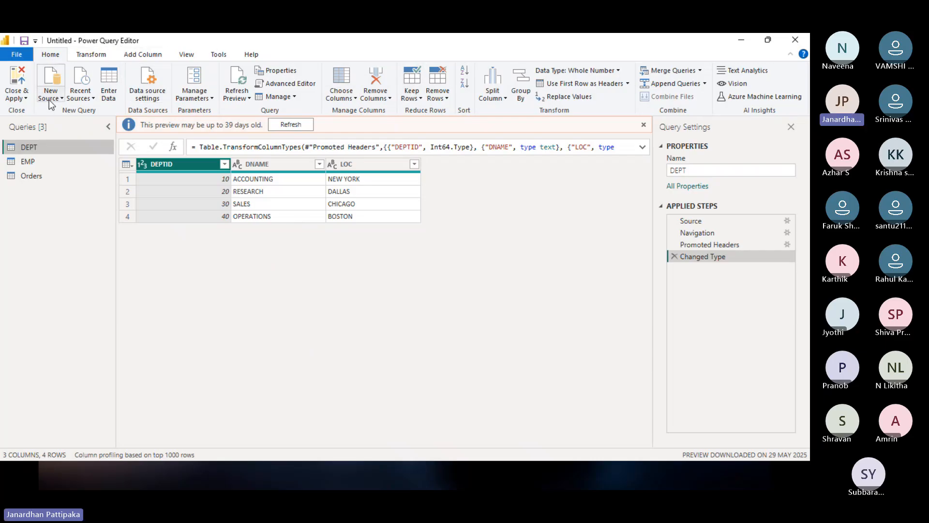
{"action": "left_click", "coordinate": [81, 59]}
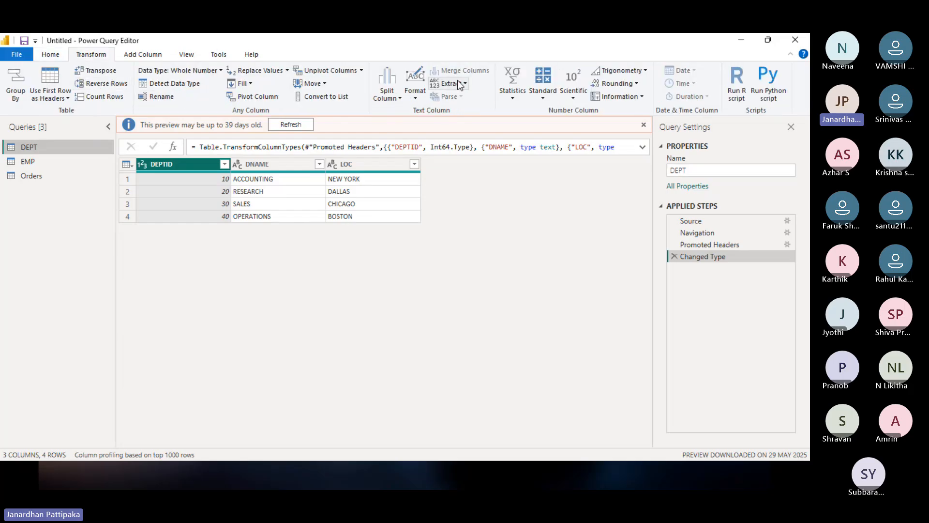
Step: Look over the commands for adding and transforming columns, and remove the DEPTID column from the DEPT query
{"action": "left_click", "coordinate": [135, 55]}
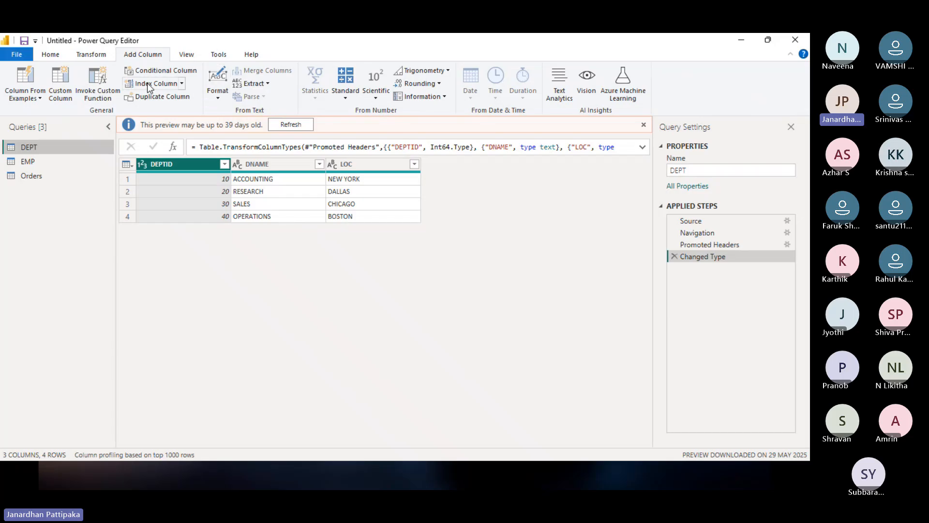
{"action": "left_click", "coordinate": [95, 57]}
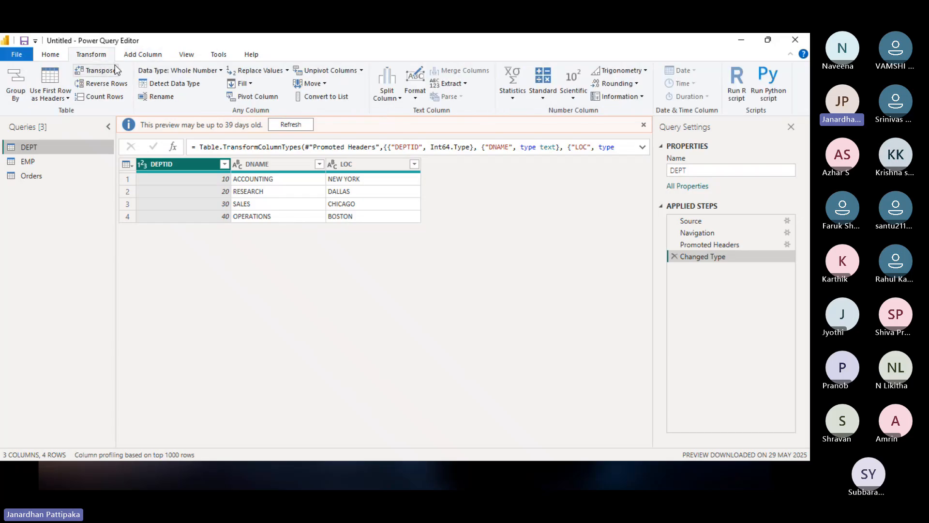
{"action": "left_click", "coordinate": [56, 58]}
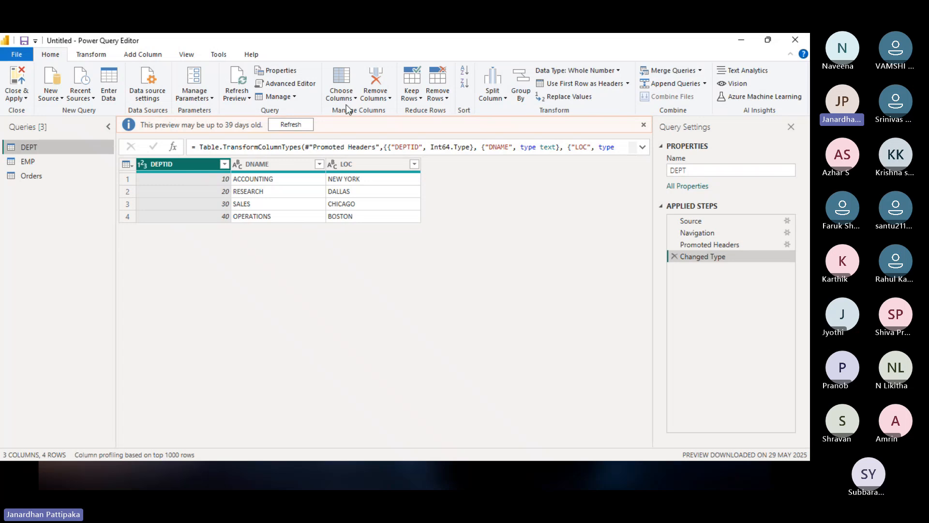
{"action": "left_click", "coordinate": [388, 97]}
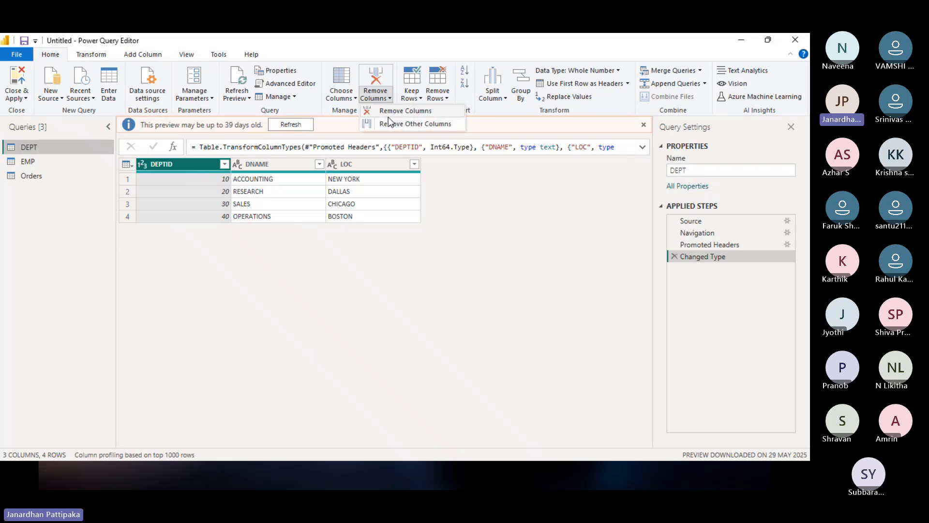
{"action": "left_click", "coordinate": [388, 111]}
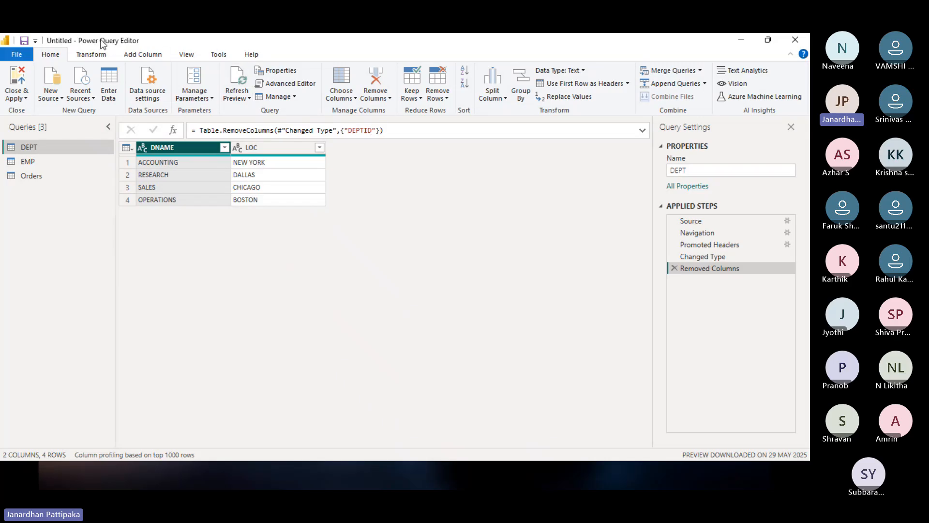
Step: Leave Power Query Editor and bring up the running PowerPoint slide show with the Data Analysis using Power BI slide
{"action": "key", "text": "alt+Tab"}
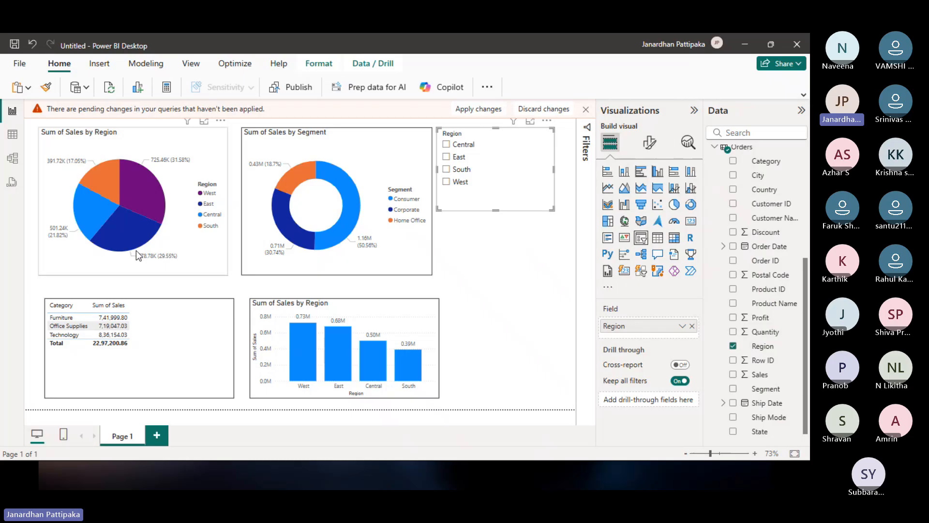
{"action": "key", "text": "super+d"}
{"action": "mouse_move", "coordinate": [547, 484]}
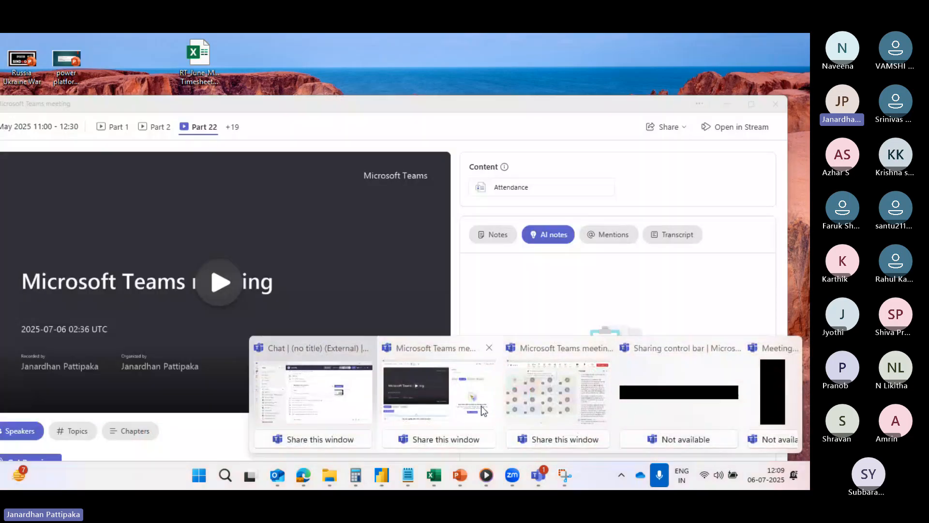
{"action": "mouse_move", "coordinate": [547, 419]}
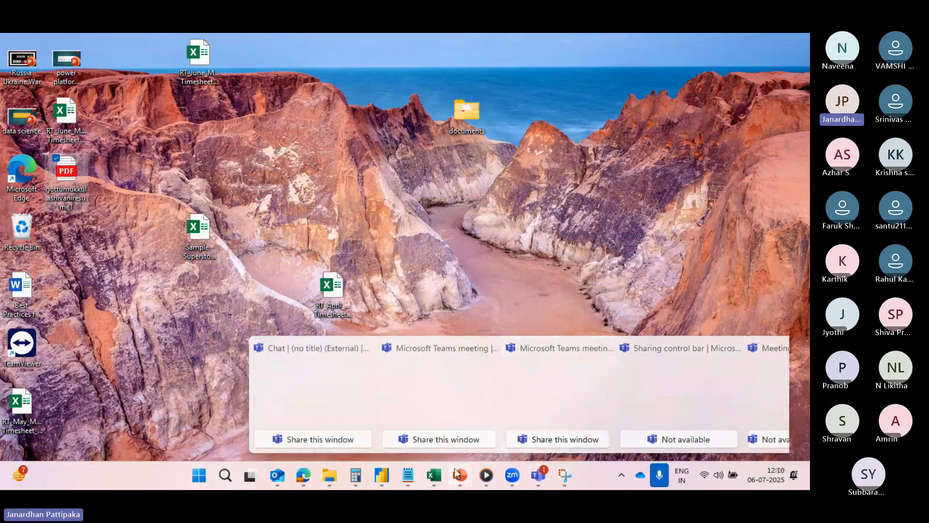
{"action": "mouse_move", "coordinate": [460, 475]}
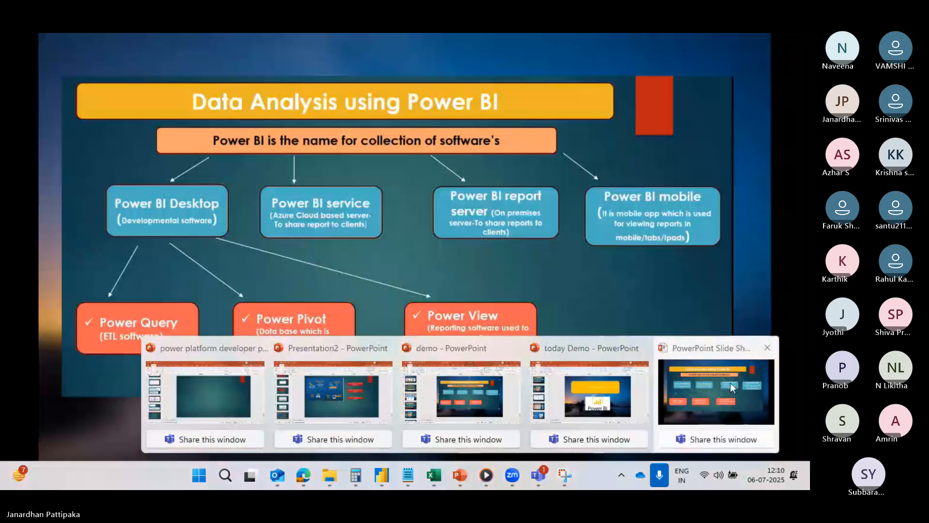
{"action": "left_click", "coordinate": [730, 383]}
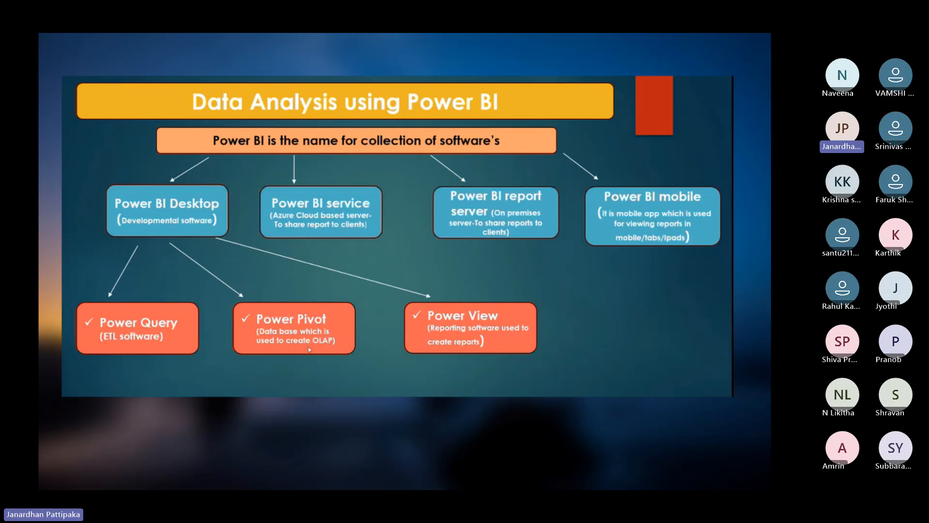
Step: Switch to Power BI Desktop, show the DEPT, EMP and Orders tables in Model view, and collapse the Properties pane
{"action": "key", "text": "alt+Tab"}
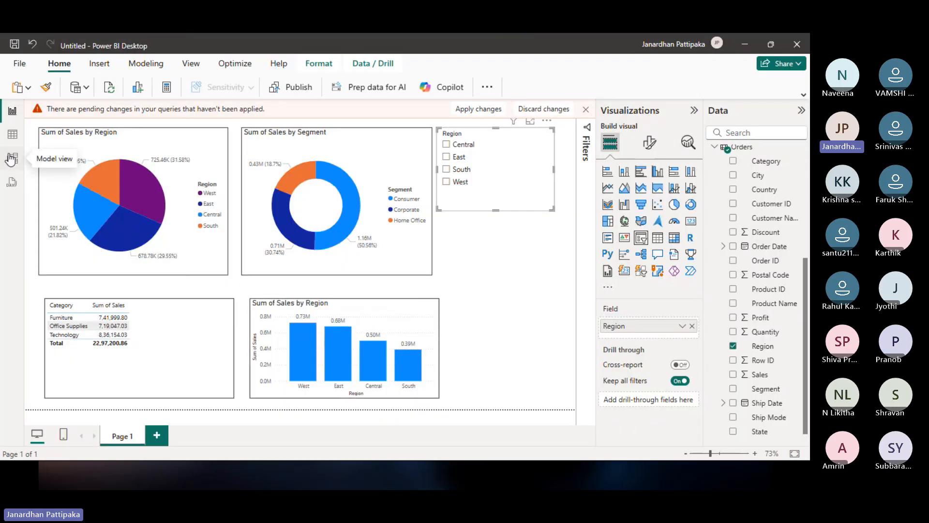
{"action": "left_click", "coordinate": [12, 159]}
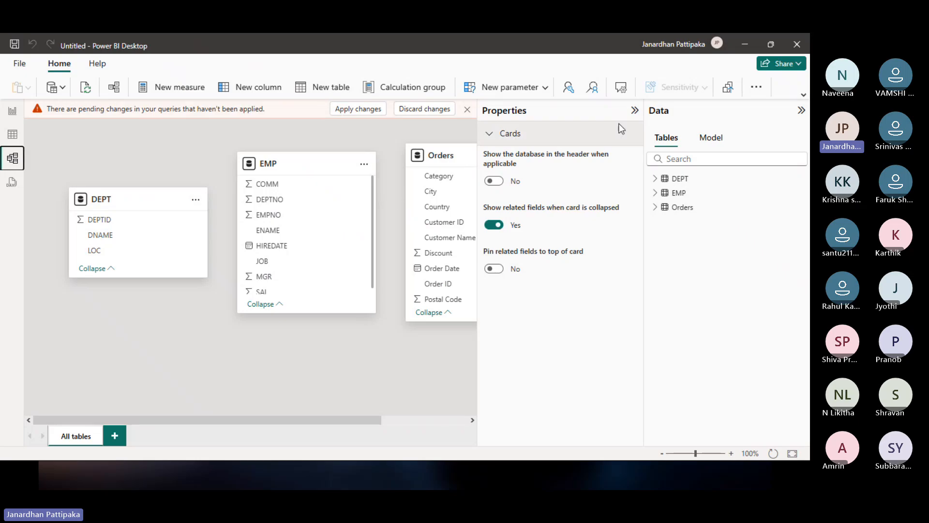
{"action": "left_click", "coordinate": [635, 111]}
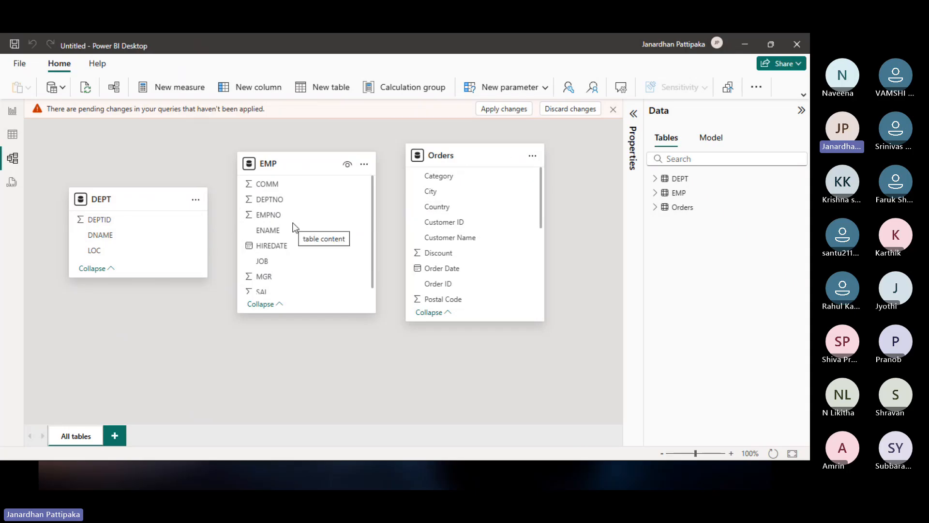
Step: Revisit the PowerPoint slide, return to Power BI Desktop, and show the report page in Report view with no visual selected
{"action": "key", "text": "alt+Tab"}
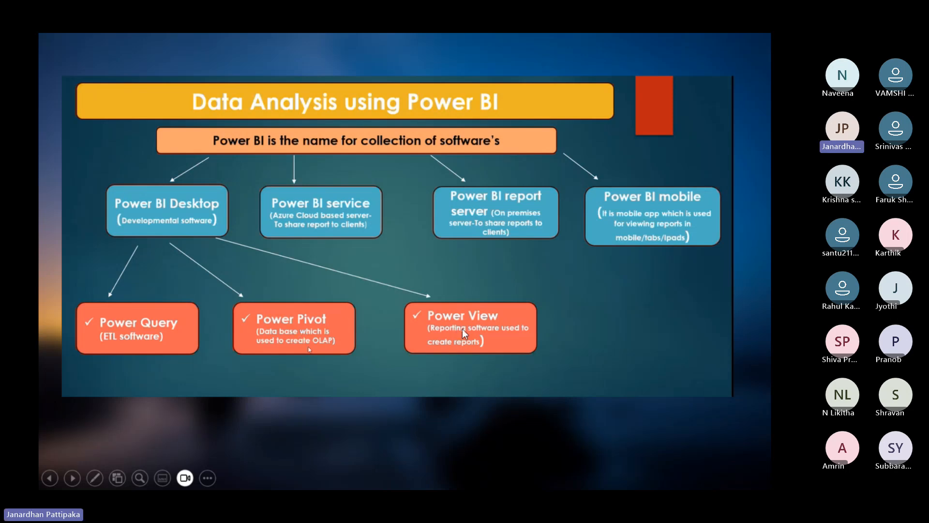
{"action": "key", "text": "alt+Tab"}
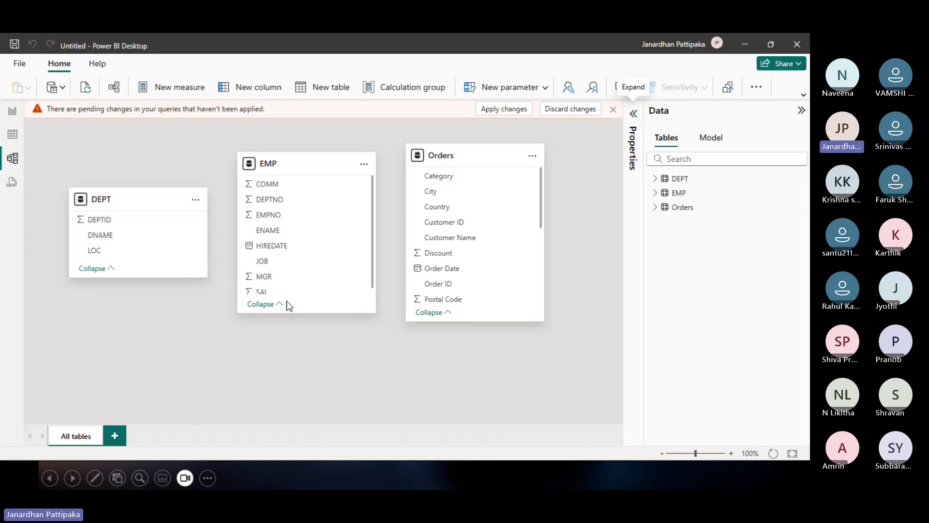
{"action": "left_click", "coordinate": [13, 110]}
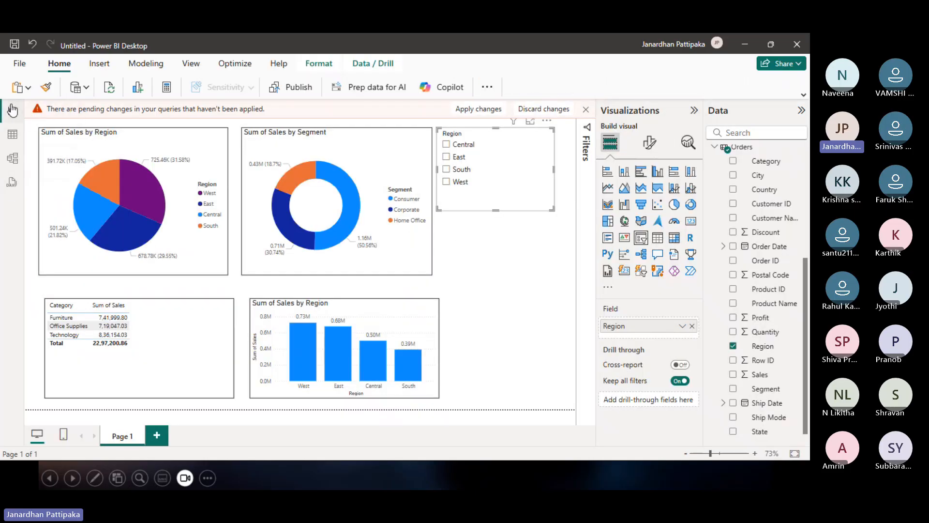
{"action": "left_click", "coordinate": [529, 262]}
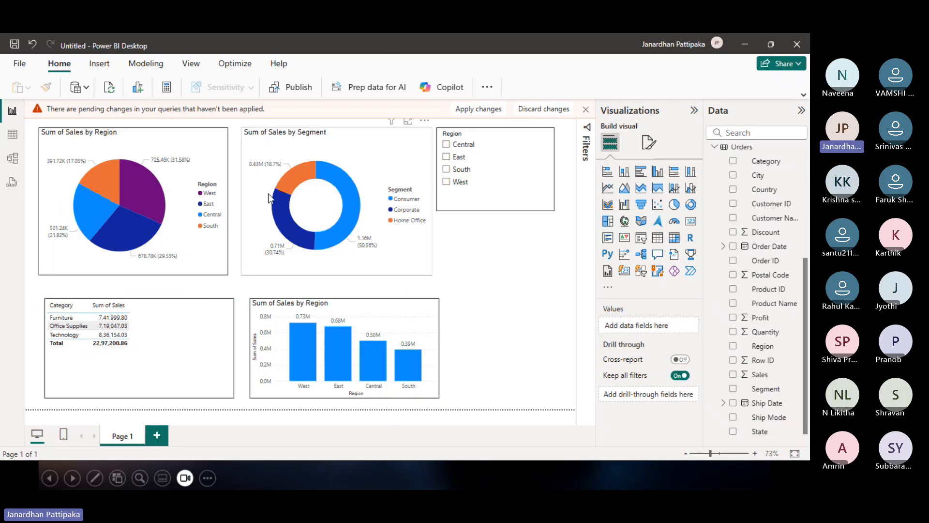
Step: Alternate between the PowerPoint architecture slide and the Power BI Desktop report, examining the visuals and the Orders fields, and end on the slide
{"action": "key", "text": "alt+Tab"}
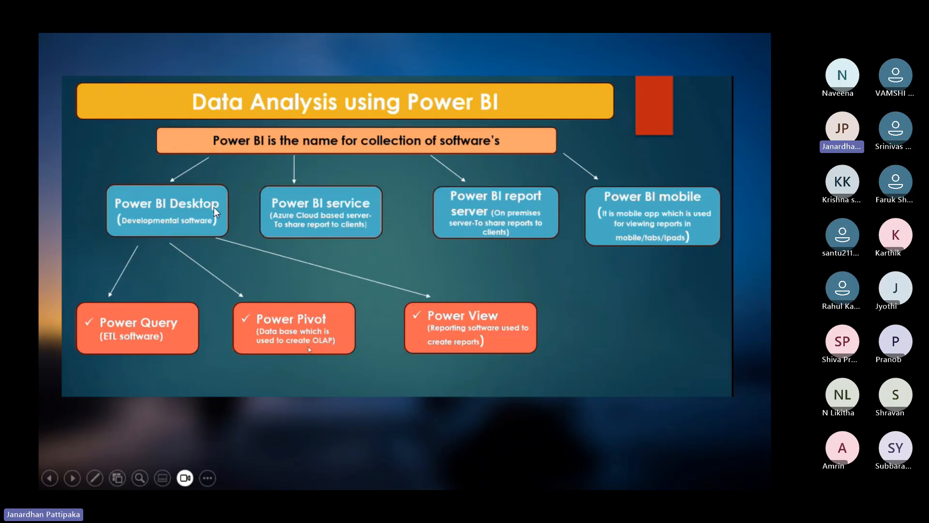
{"action": "key", "text": "alt+Tab"}
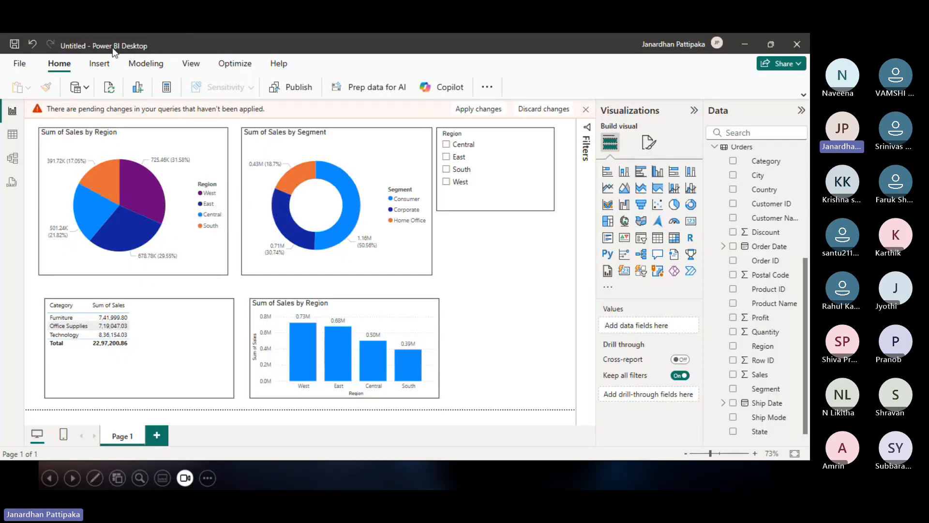
{"action": "key", "text": "alt+Tab"}
{"action": "key", "text": "alt+Tab"}
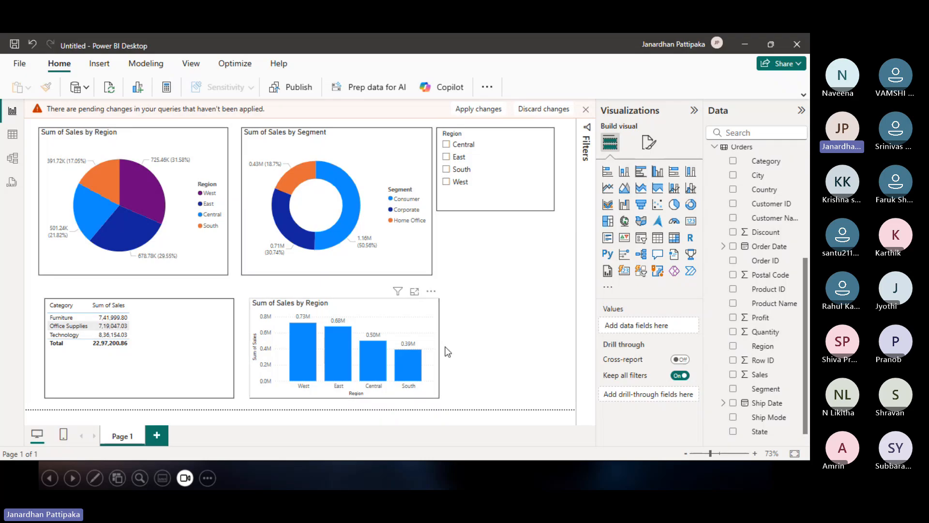
{"action": "key", "text": "alt+Tab"}
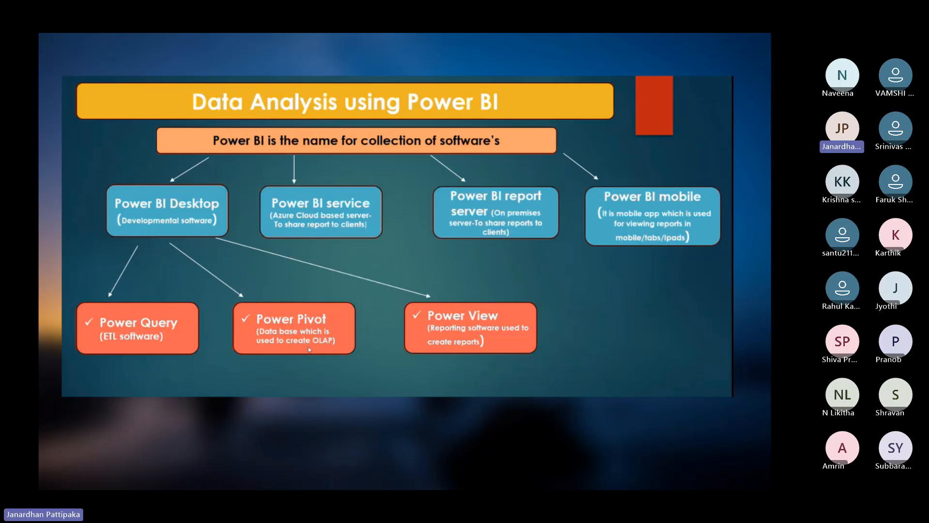
{"action": "key", "text": "alt+Tab"}
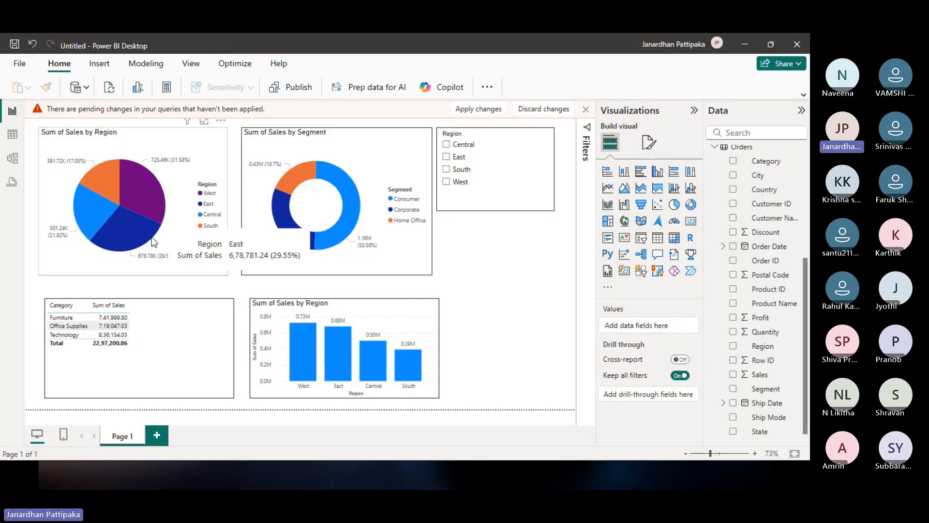
{"action": "scroll", "coordinate": [796, 185], "scroll_direction": "up", "scroll_amount": 3}
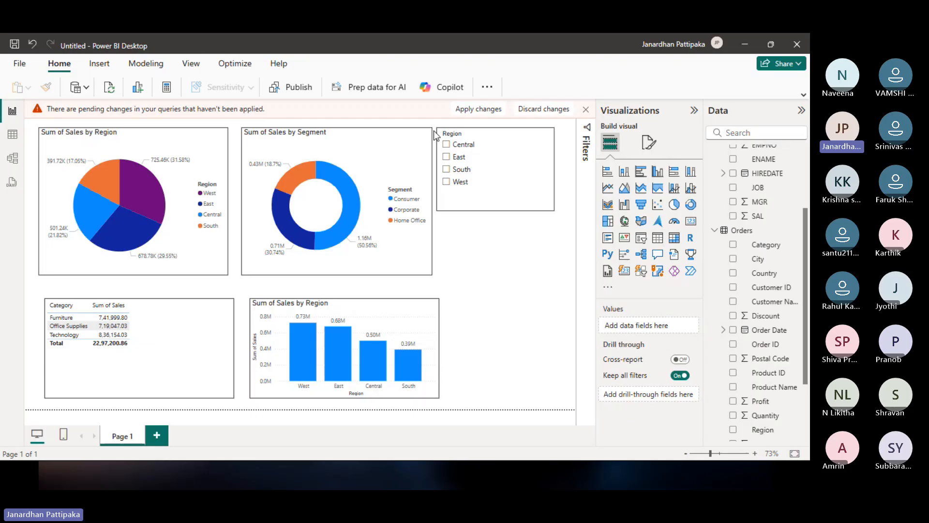
{"action": "key", "text": "alt+Tab"}
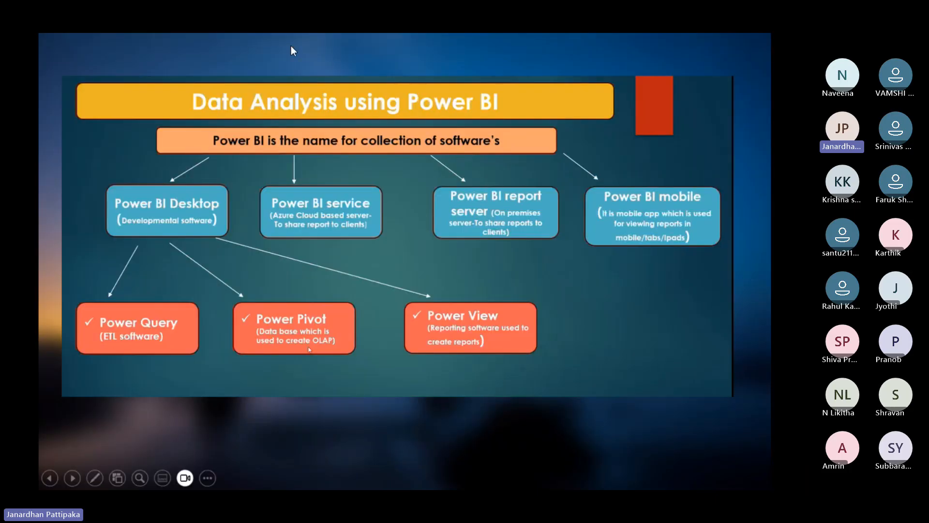